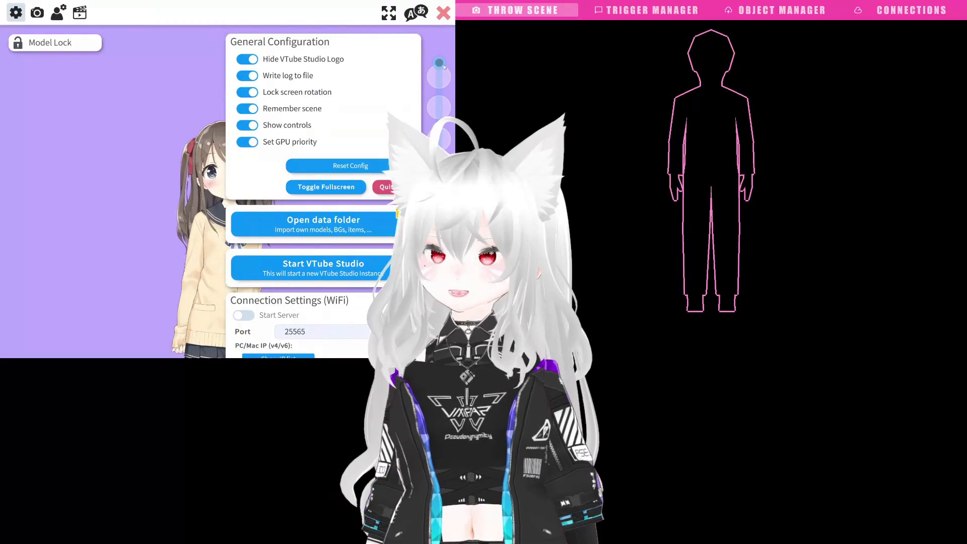
Step: Start VTube Studio's plugin API, and connect T.I.T.S. to VTube Studio by allowing the TITS_Connection plugin access
{"action": "left_click_drag", "start_coordinate": [440, 65], "coordinate": [442, 140]}
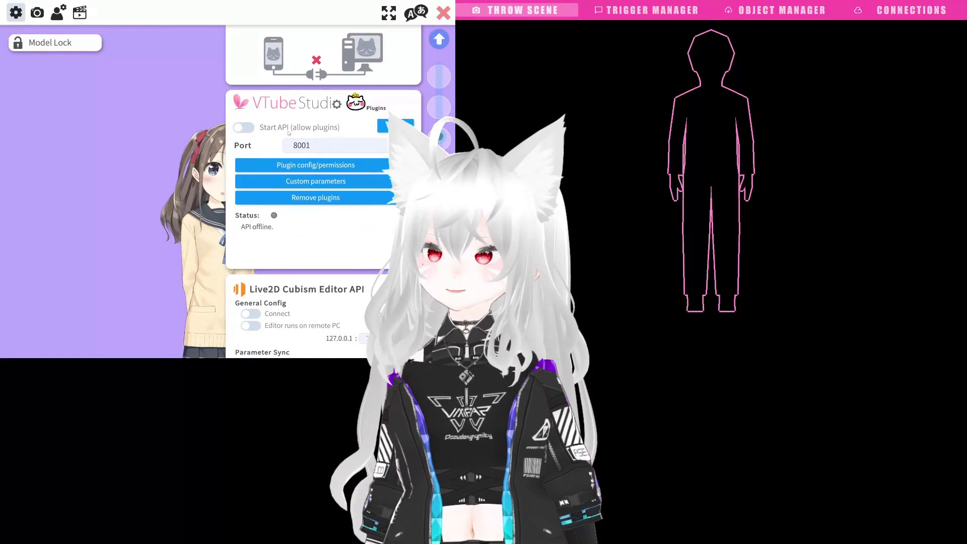
{"action": "left_click", "coordinate": [247, 130]}
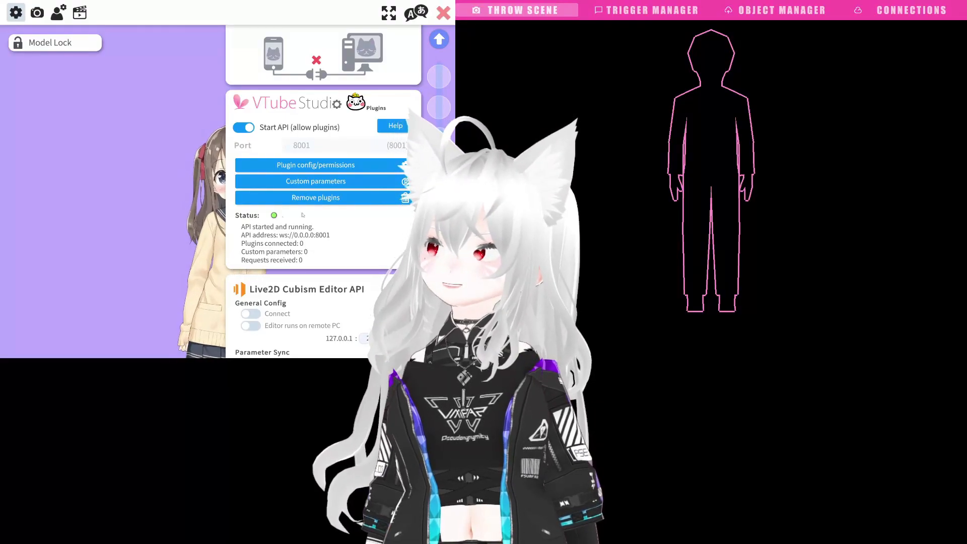
{"action": "mouse_move", "coordinate": [606, 135]}
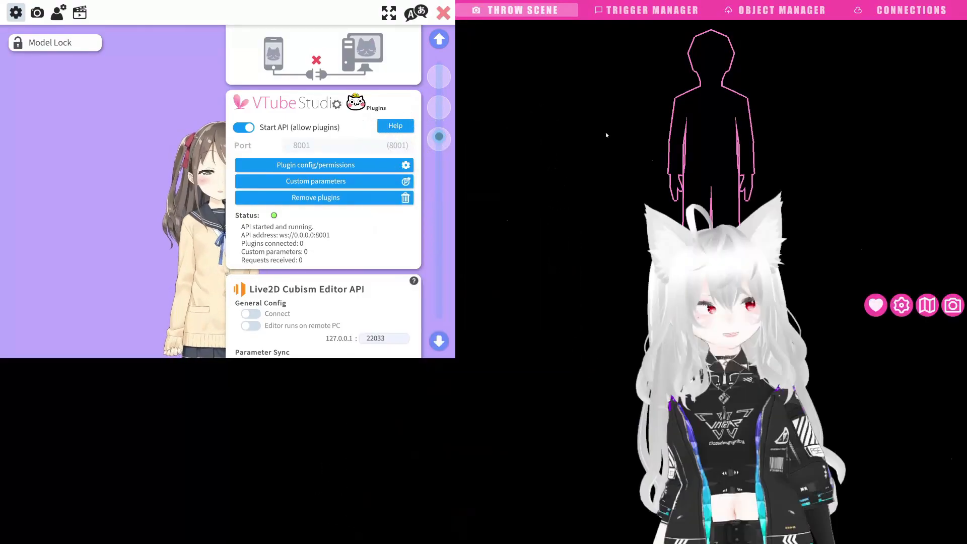
{"action": "left_click", "coordinate": [896, 13]}
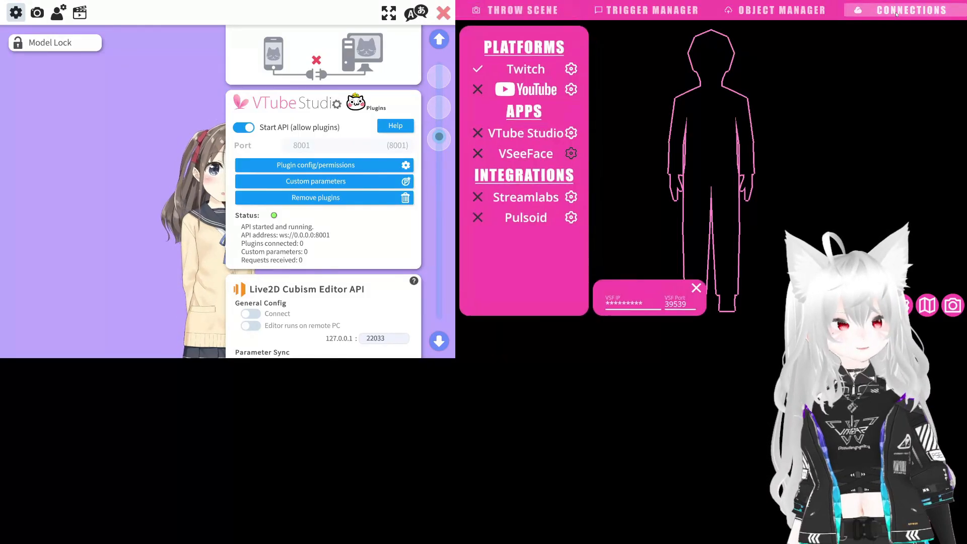
{"action": "left_click", "coordinate": [530, 135]}
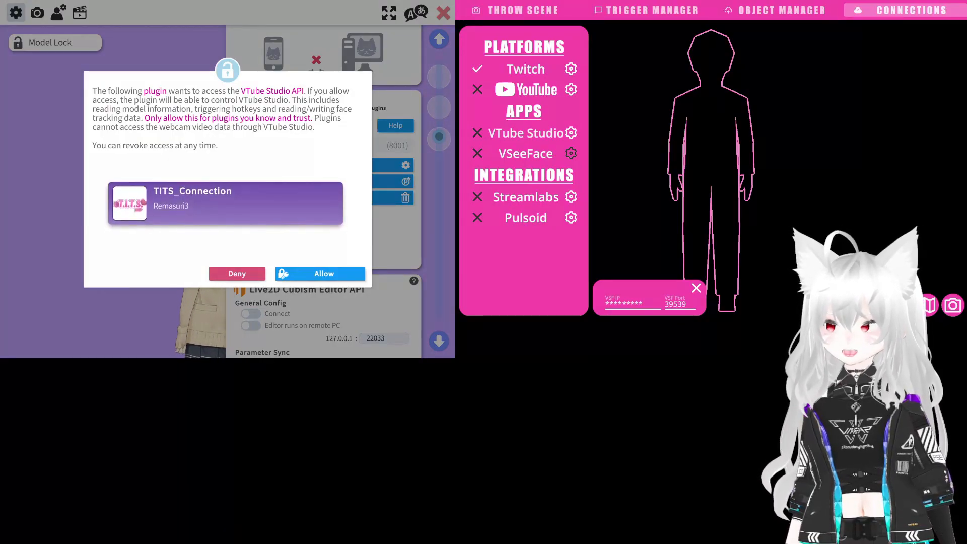
{"action": "left_click", "coordinate": [310, 274]}
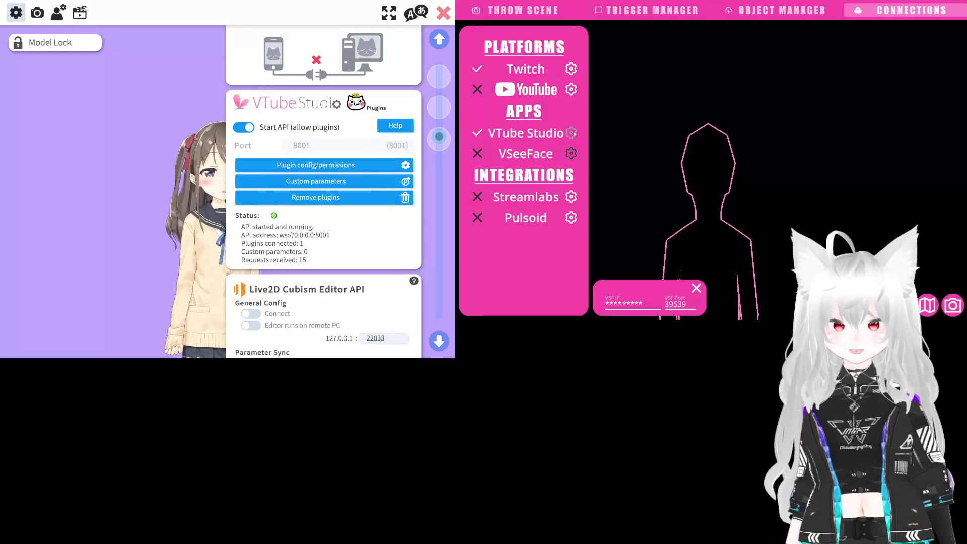
Step: Enable outline mode in the model calibration of the VTube Studio connection
{"action": "left_click", "coordinate": [571, 133]}
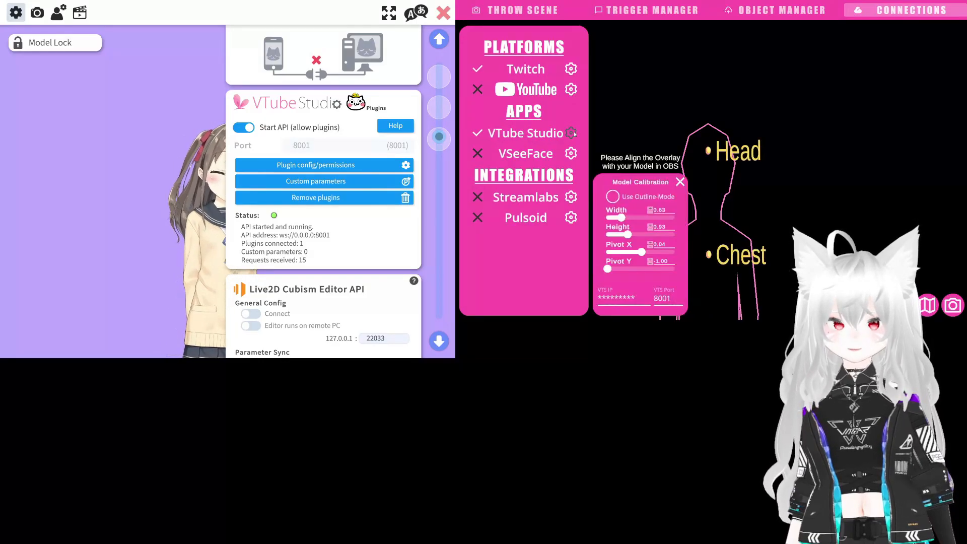
{"action": "left_click", "coordinate": [613, 197]}
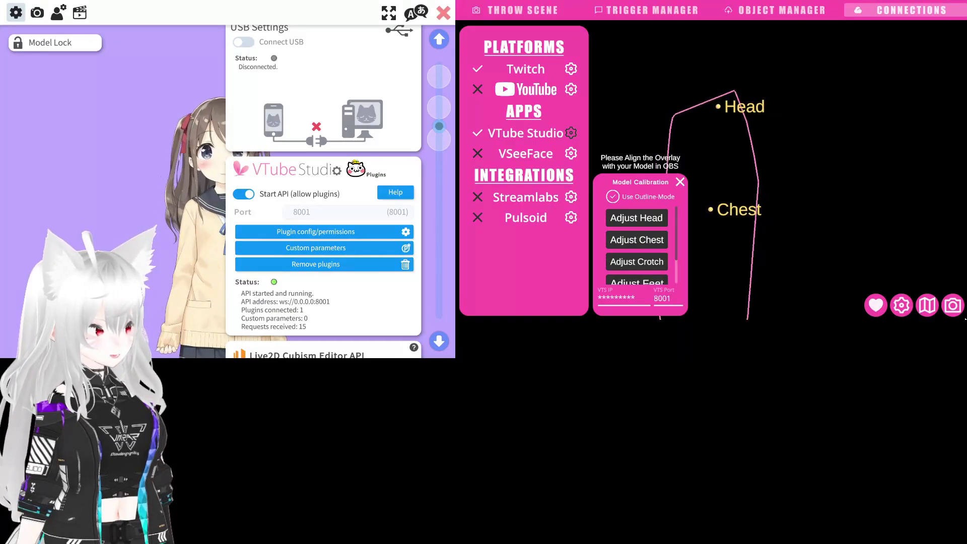
Step: Enable Spout2 output and the T.I.T.S. API in the general settings
{"action": "left_click", "coordinate": [901, 305]}
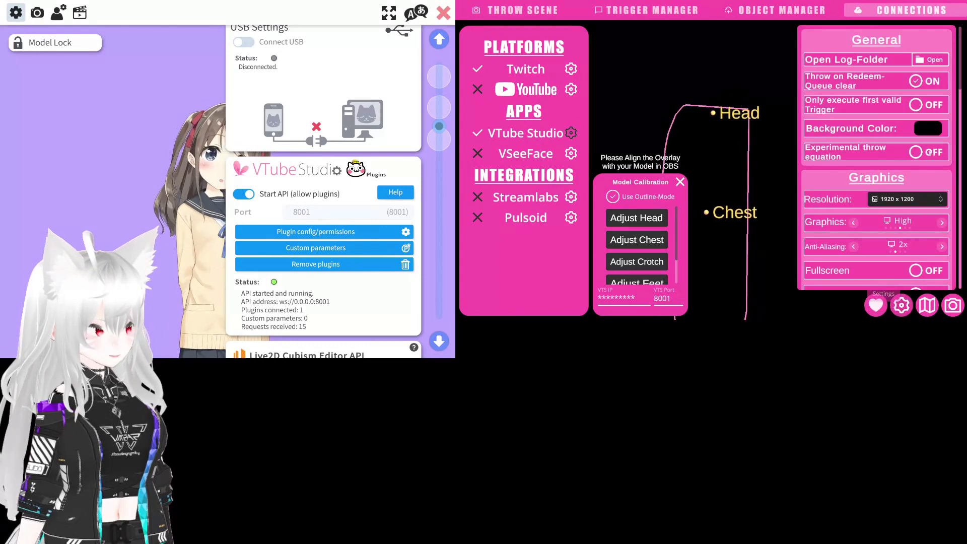
{"action": "left_click_drag", "start_coordinate": [960, 59], "coordinate": [959, 139]}
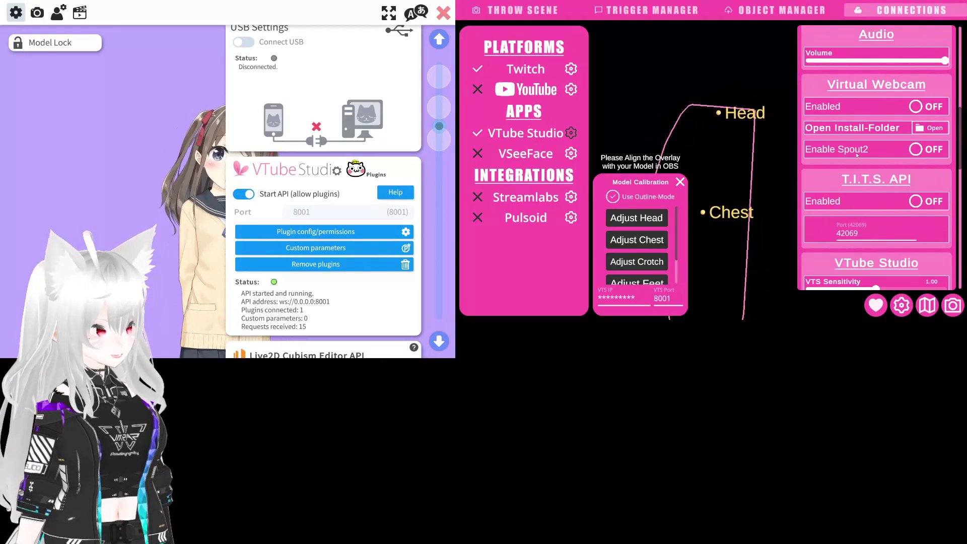
{"action": "left_click", "coordinate": [916, 151]}
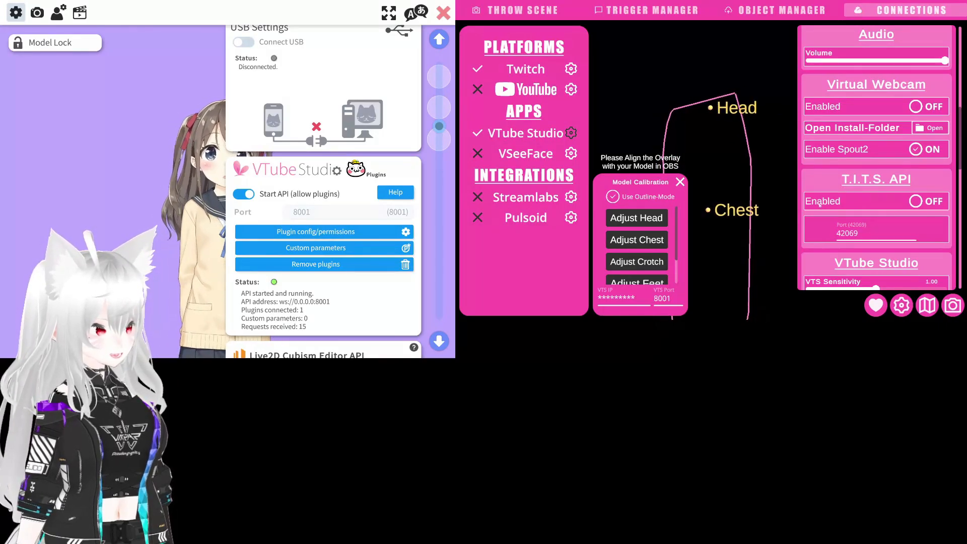
{"action": "left_click", "coordinate": [917, 202]}
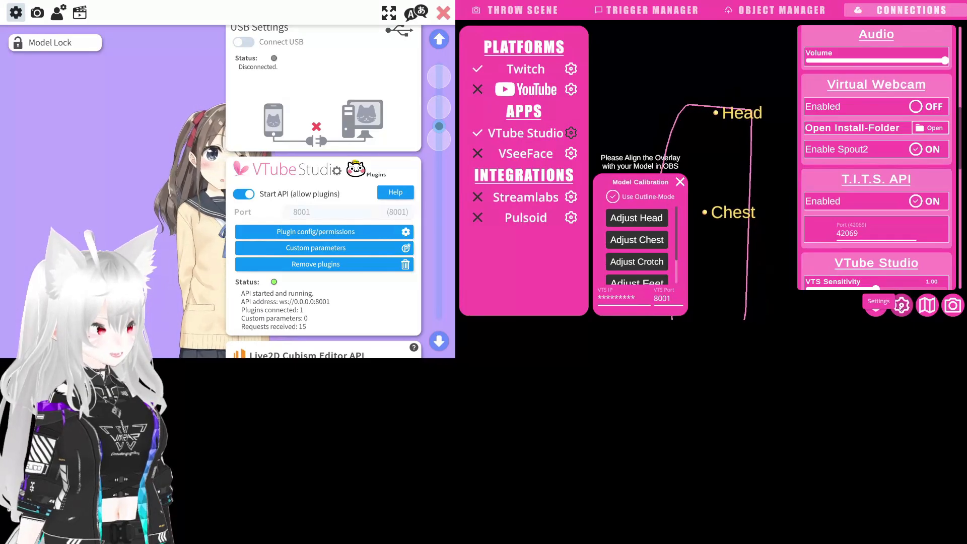
{"action": "left_click", "coordinate": [901, 306]}
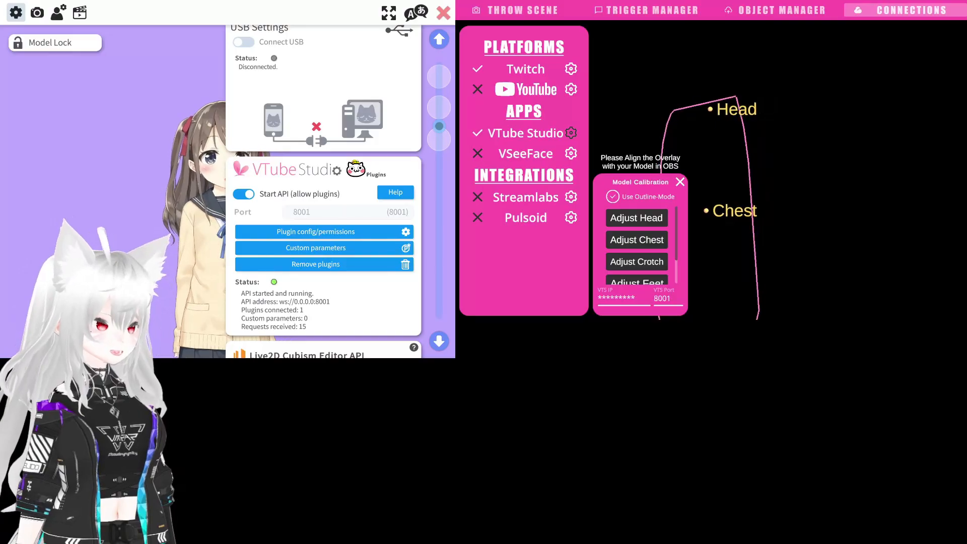
Step: Create a new trigger and name it Throw Bits
{"action": "left_click", "coordinate": [642, 10]}
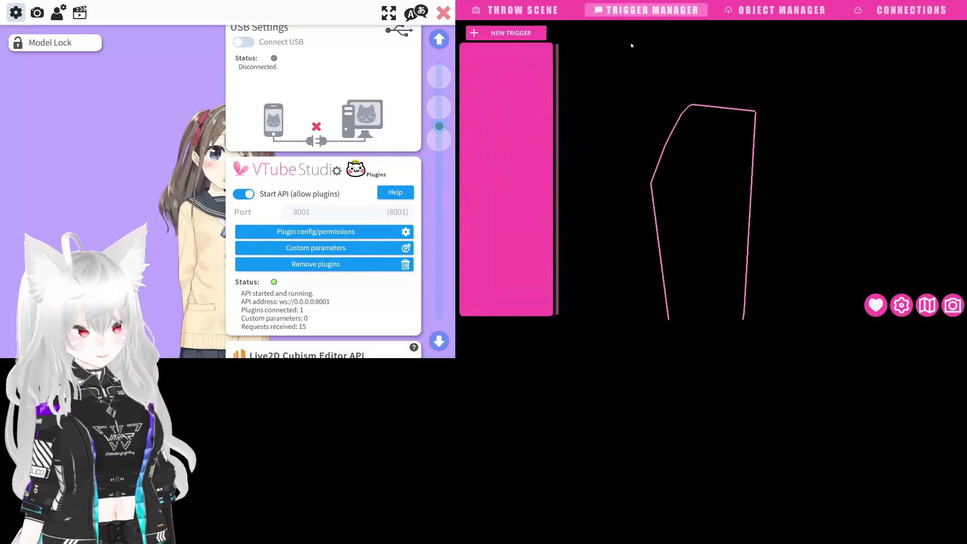
{"action": "left_click", "coordinate": [518, 34]}
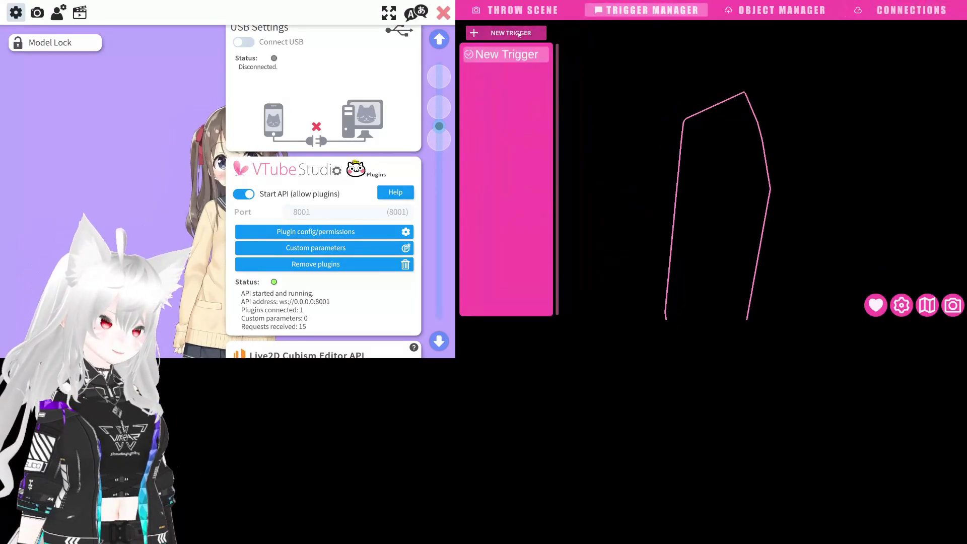
{"action": "left_click", "coordinate": [512, 59]}
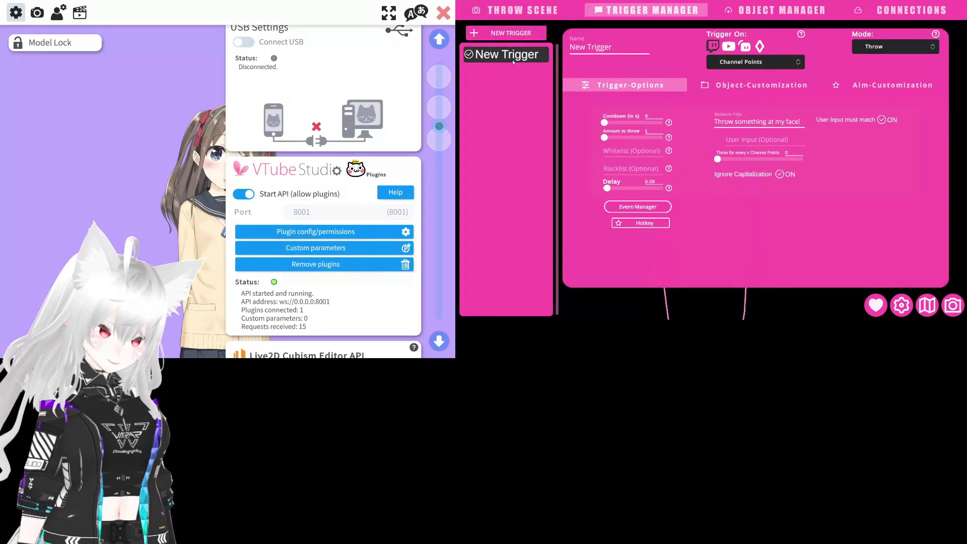
{"action": "left_click", "coordinate": [596, 49]}
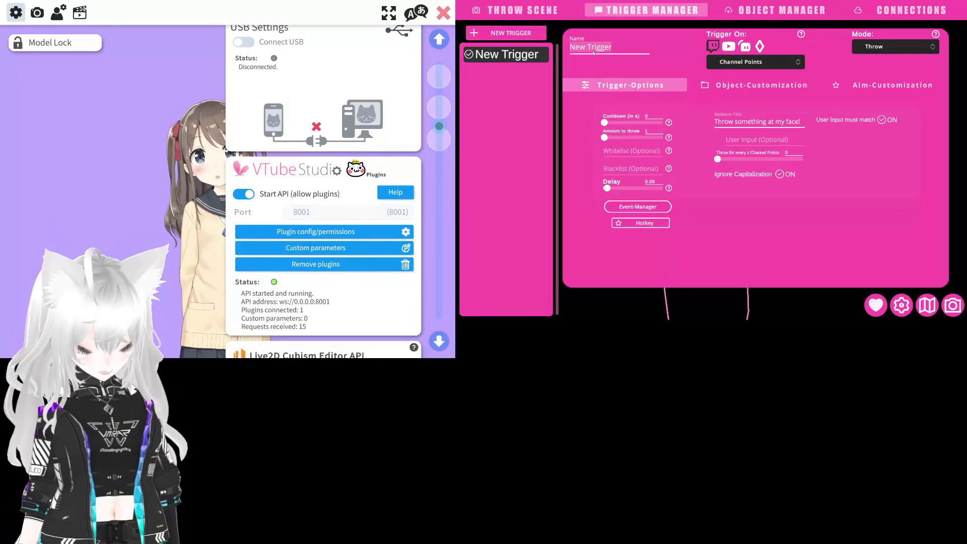
{"action": "key", "text": "BackSpace"}
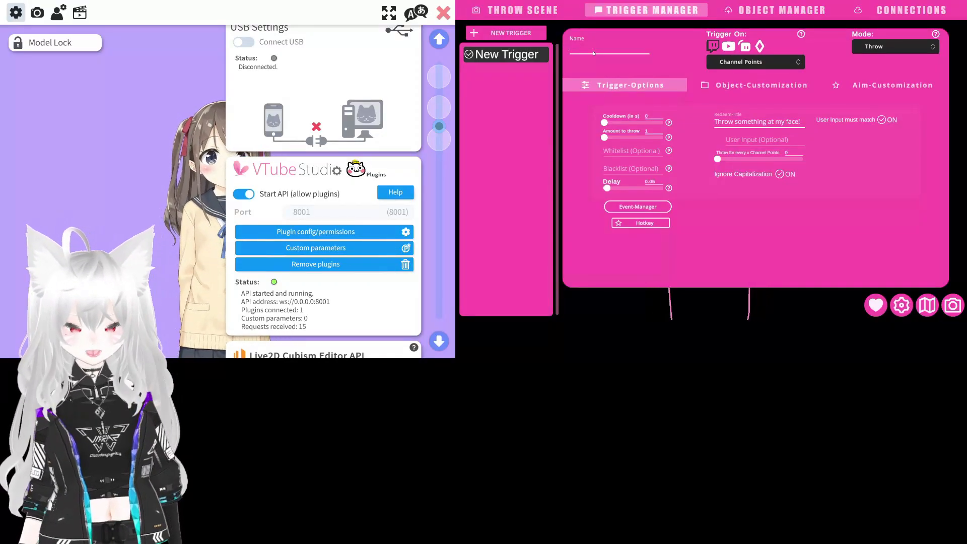
{"action": "type", "text": "Throw"}
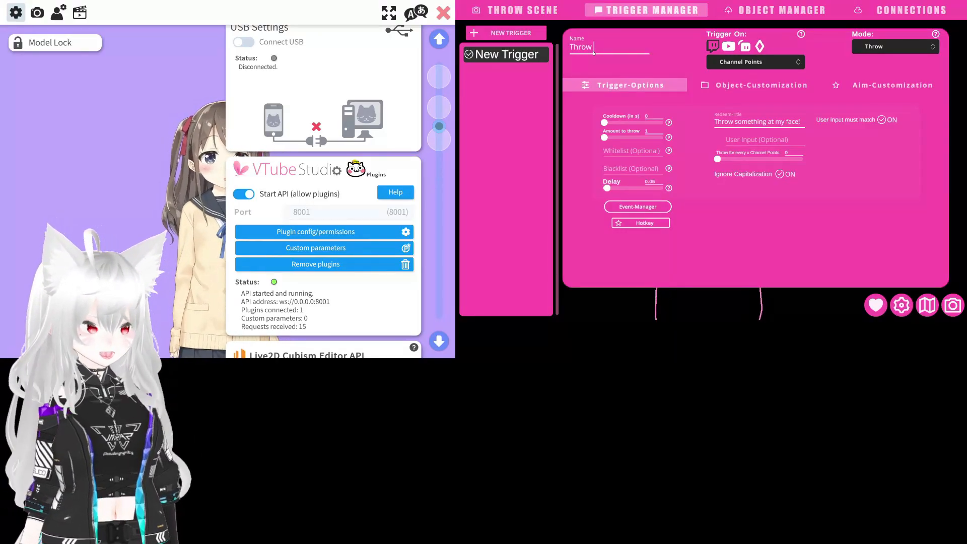
{"action": "type", "text": " Bits"}
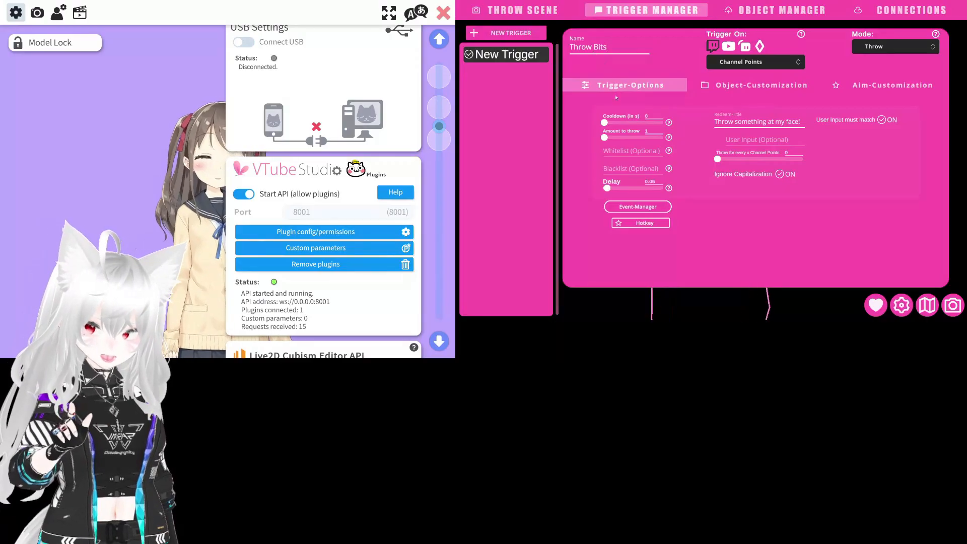
{"action": "left_click", "coordinate": [572, 106]}
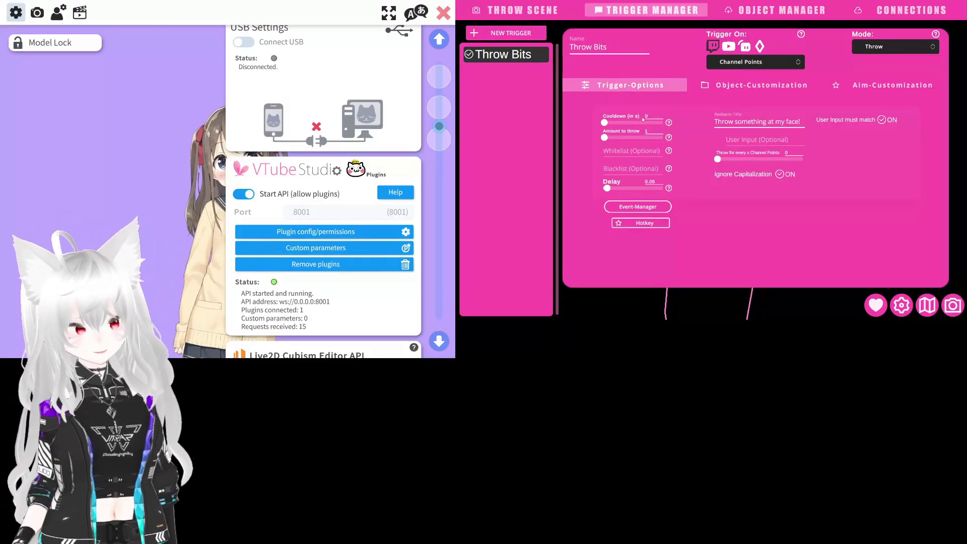
Step: Set the Throw Bits trigger's cooldown to 5 seconds, amount to throw to 50 and delay to 0.07
{"action": "left_click", "coordinate": [649, 119]}
{"action": "type", "text": "5"}
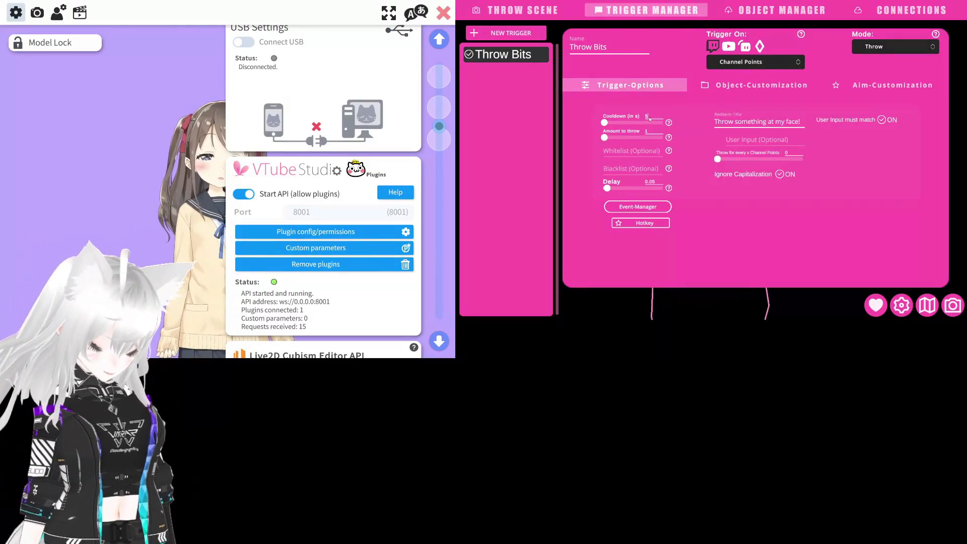
{"action": "left_click", "coordinate": [654, 131]}
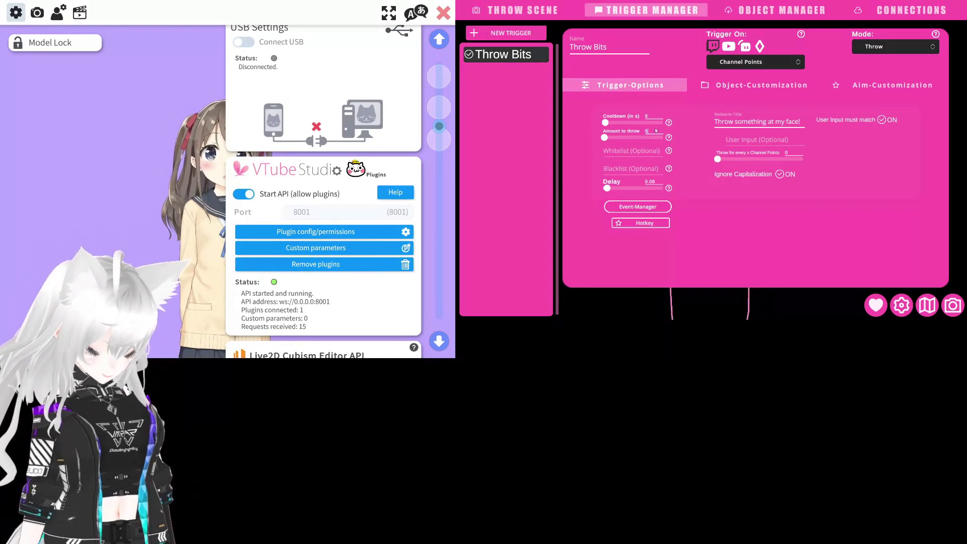
{"action": "left_click", "coordinate": [653, 182]}
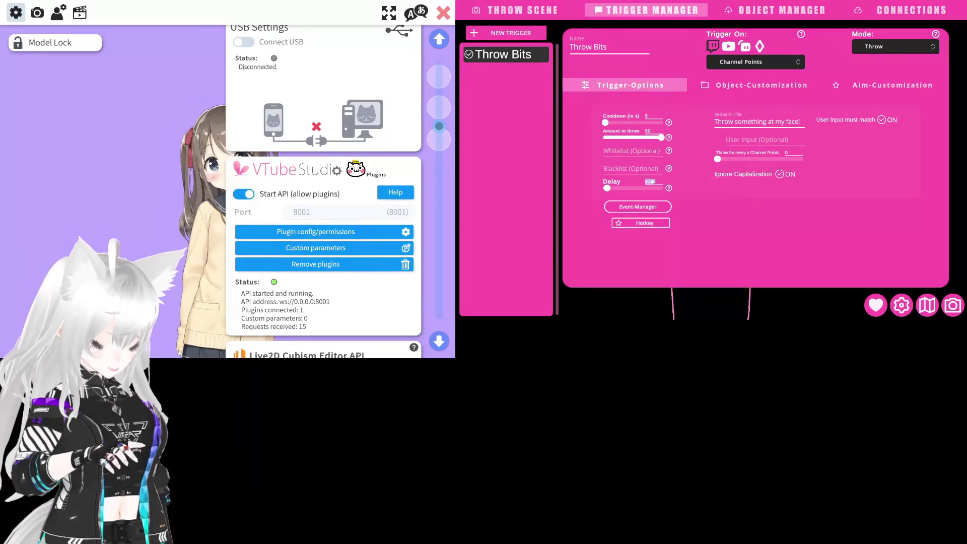
{"action": "type", "text": "0"}
{"action": "left_click", "coordinate": [781, 237]}
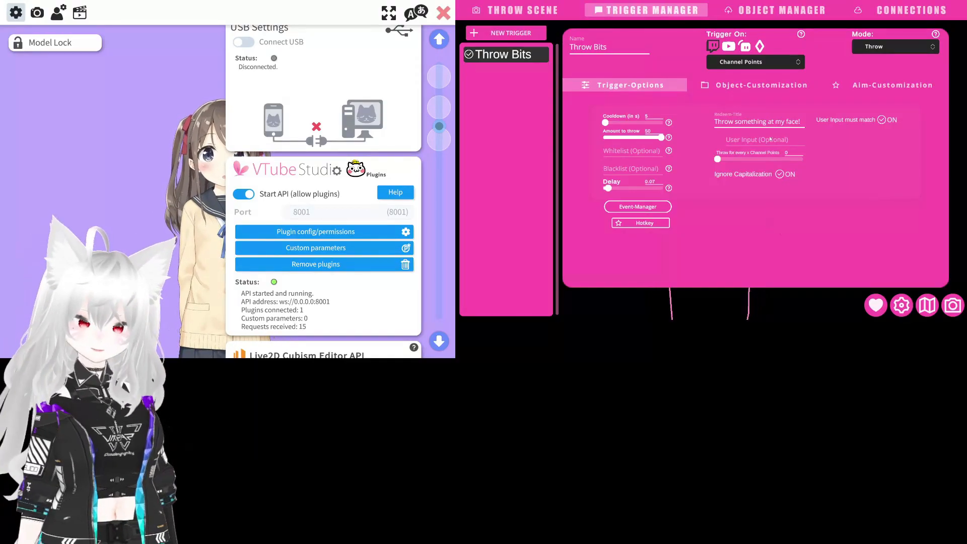
Step: Disable all throwable objects for the Throw Bits trigger, and enable only bits, bits2 and the present box
{"action": "left_click", "coordinate": [753, 88]}
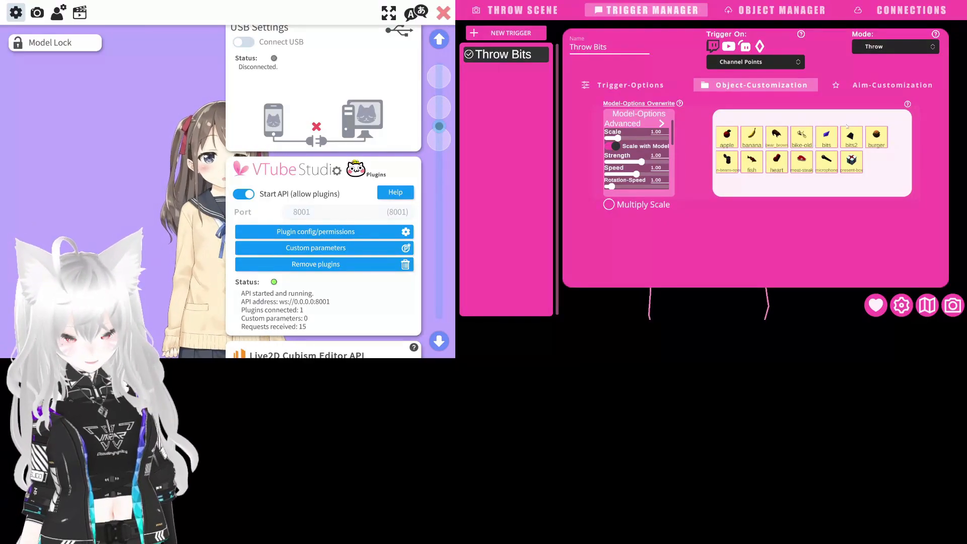
{"action": "right_click", "coordinate": [885, 172]}
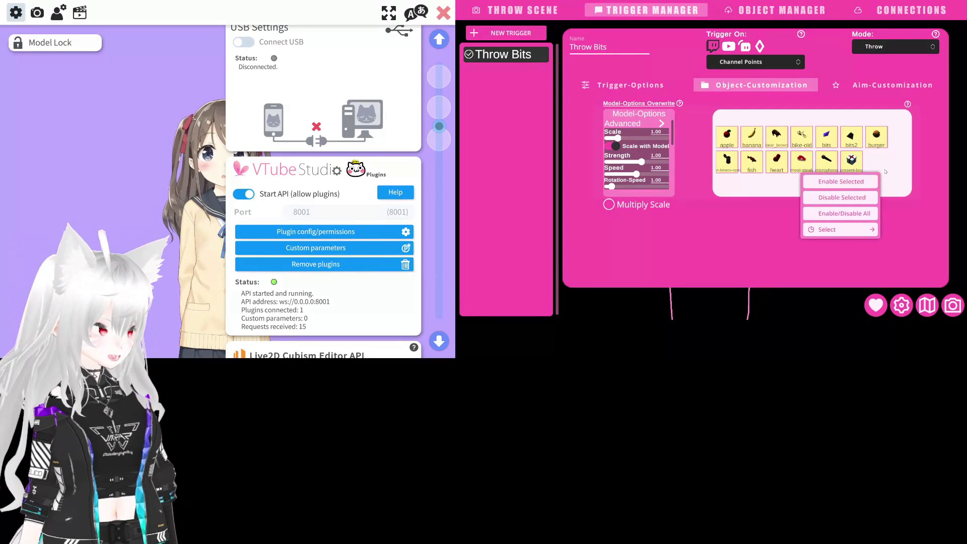
{"action": "left_click", "coordinate": [833, 214]}
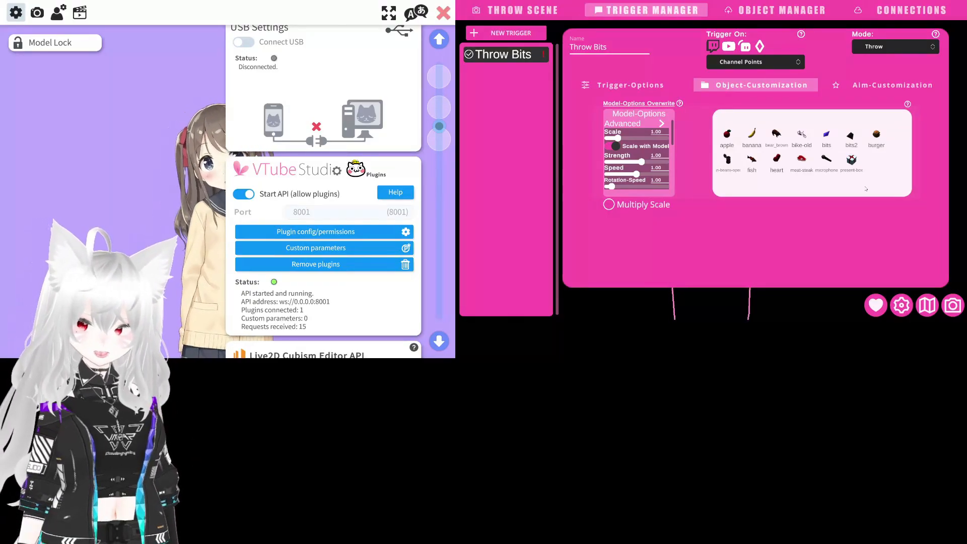
{"action": "left_click", "coordinate": [830, 141]}
{"action": "left_click", "coordinate": [848, 142]}
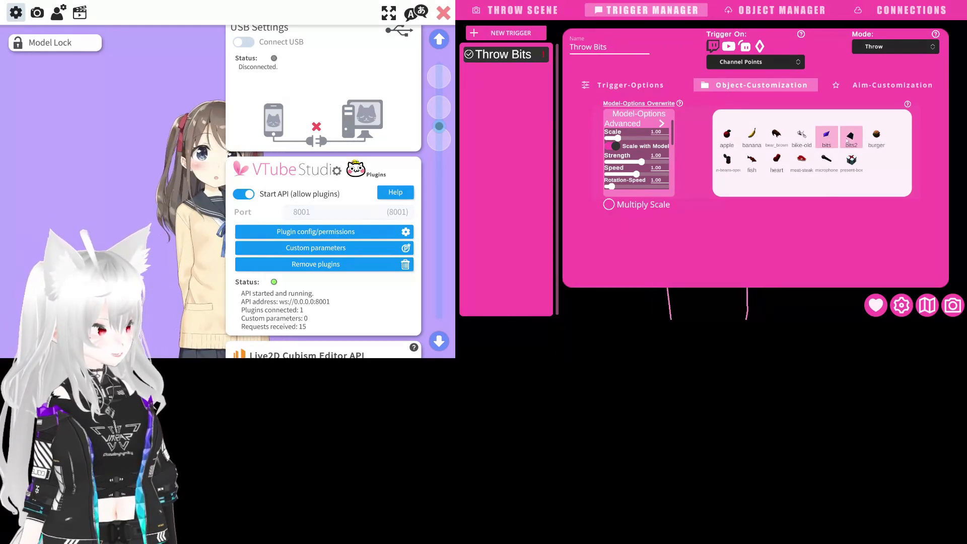
{"action": "left_click", "coordinate": [856, 164]}
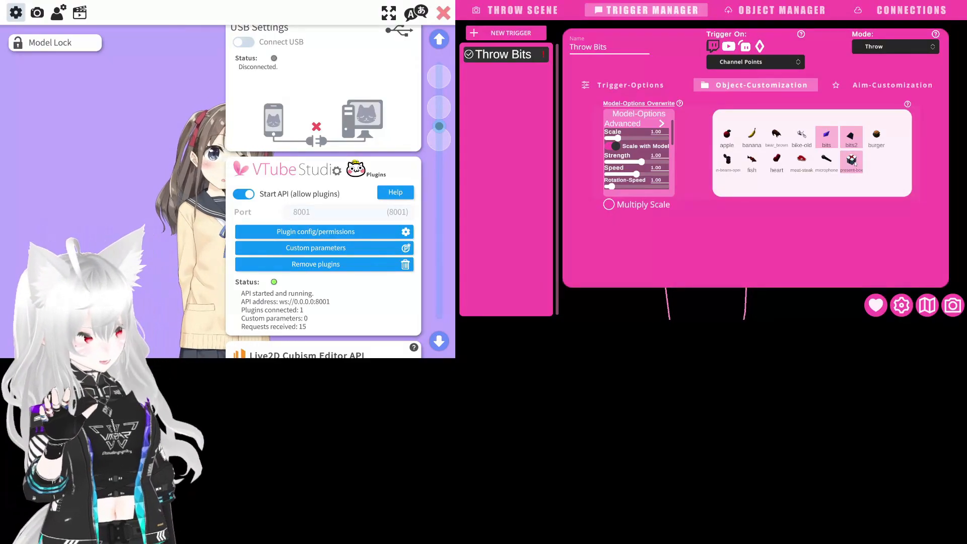
{"action": "right_click", "coordinate": [854, 164]}
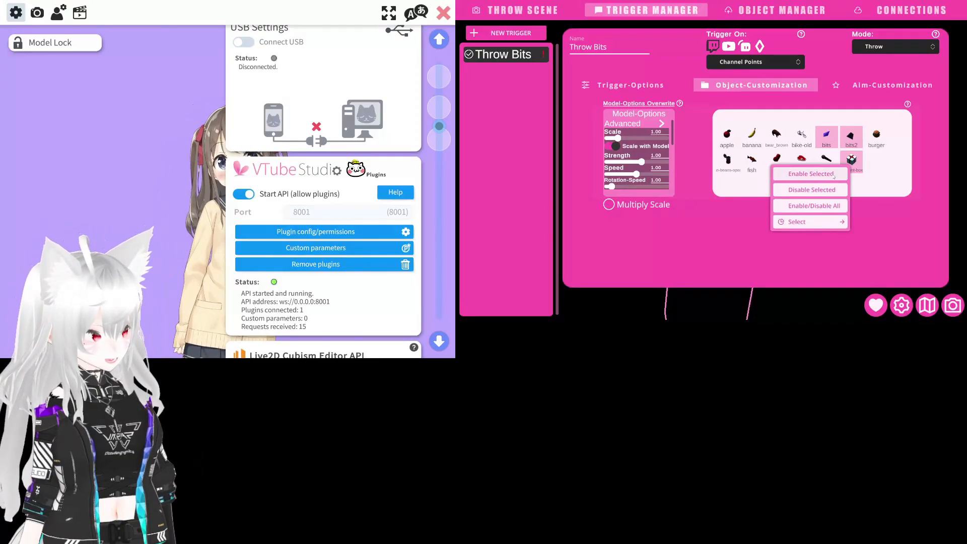
{"action": "left_click", "coordinate": [833, 175]}
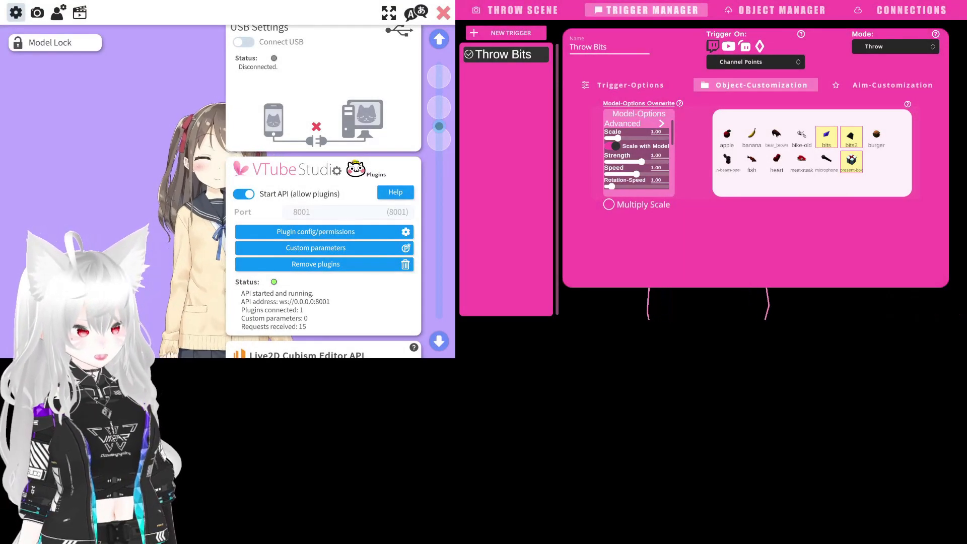
Step: Create a second trigger and name it Throw Food
{"action": "left_click", "coordinate": [519, 39]}
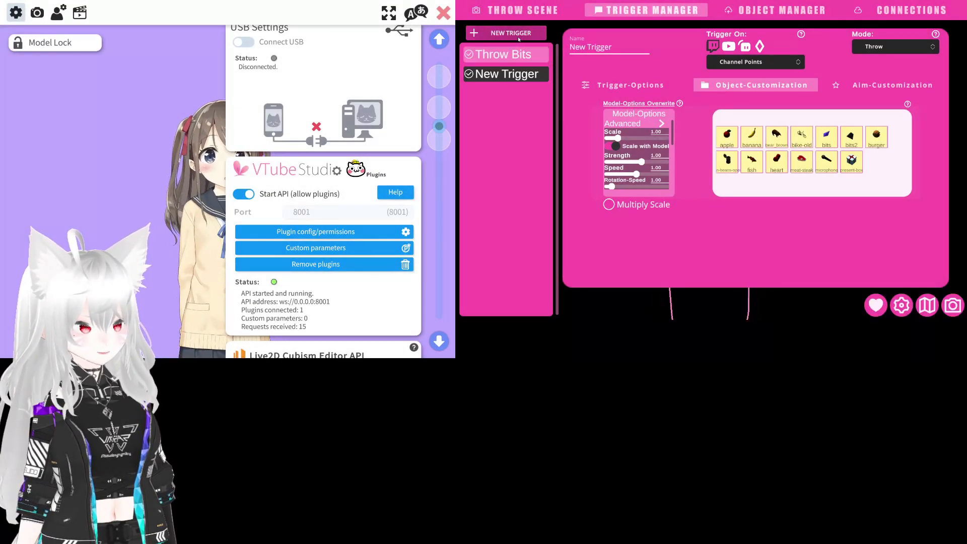
{"action": "left_click", "coordinate": [589, 48]}
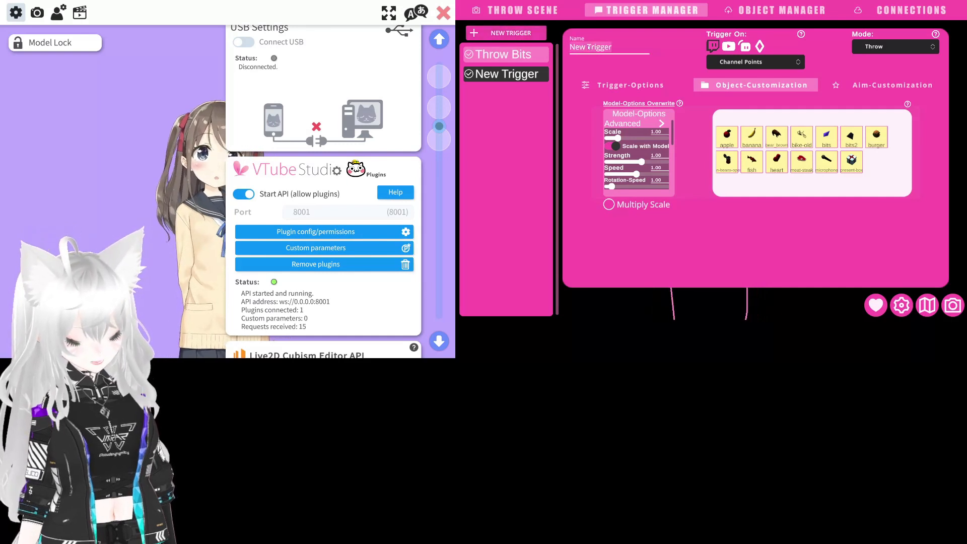
{"action": "key", "text": "BackSpace"}
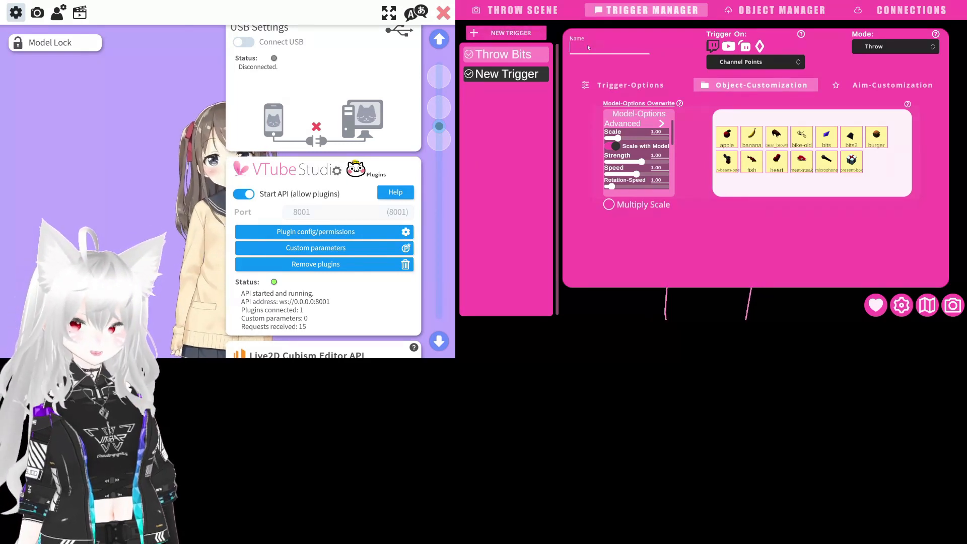
{"action": "type", "text": "Throw"}
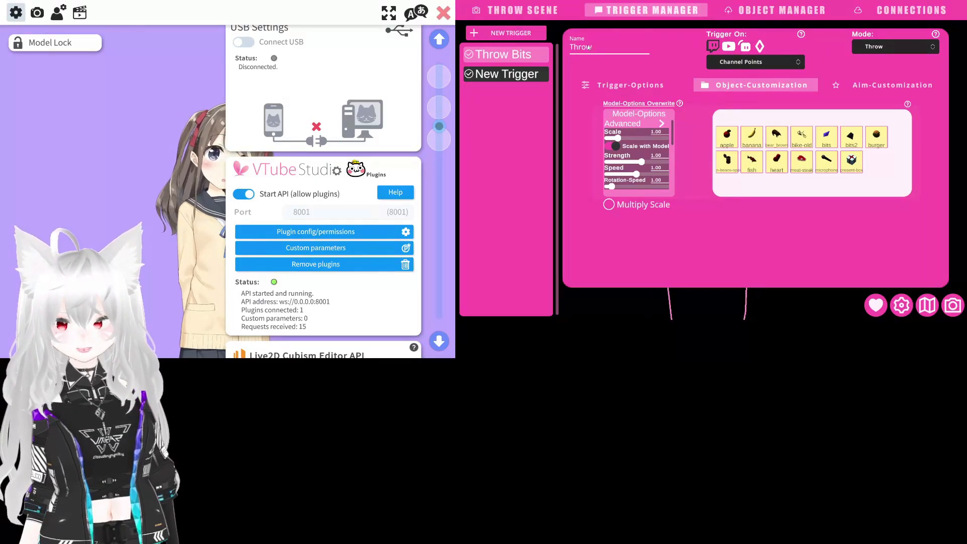
{"action": "type", "text": " Food"}
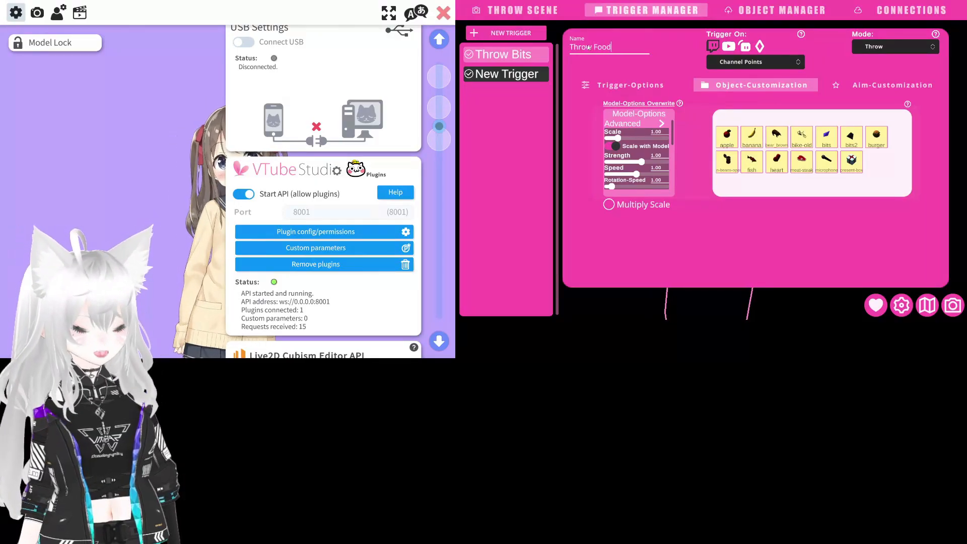
{"action": "left_click", "coordinate": [882, 188]}
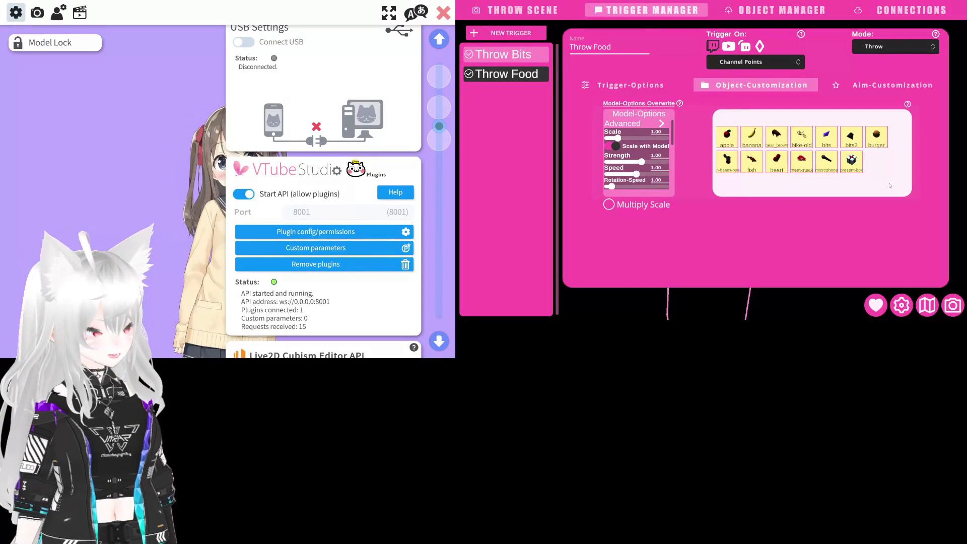
Step: Select all throwable objects for the Throw Food trigger and disable them
{"action": "left_click_drag", "start_coordinate": [889, 189], "coordinate": [712, 120]}
{"action": "right_click", "coordinate": [748, 121]}
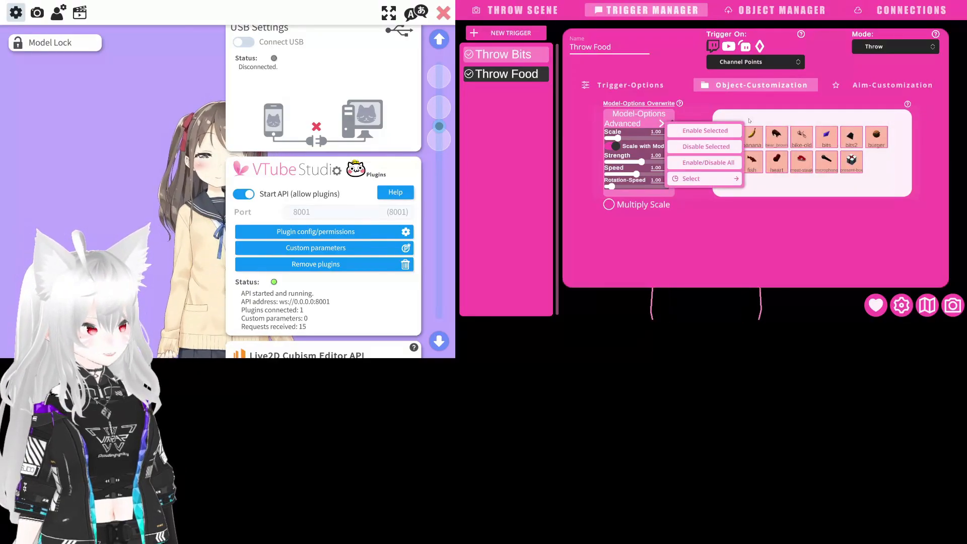
{"action": "left_click", "coordinate": [715, 146]}
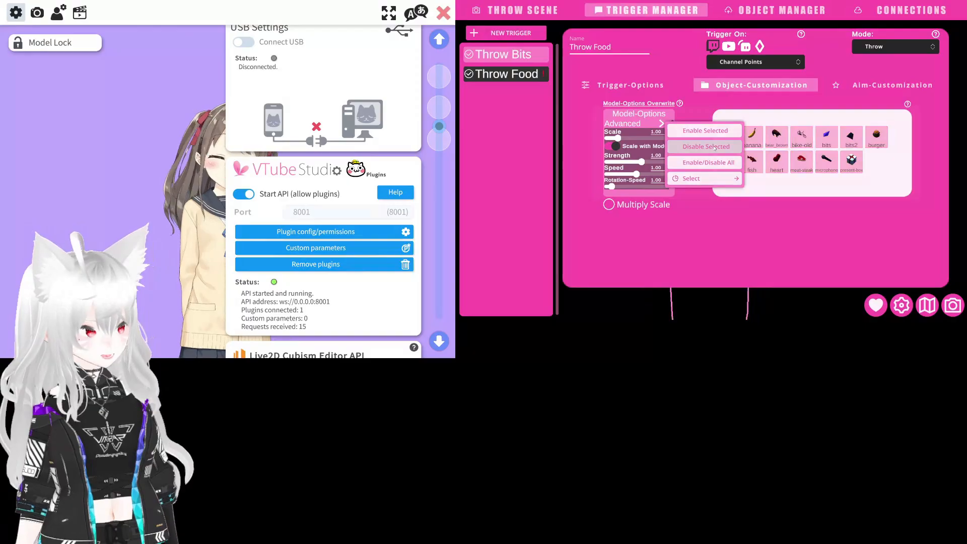
{"action": "left_click", "coordinate": [881, 191]}
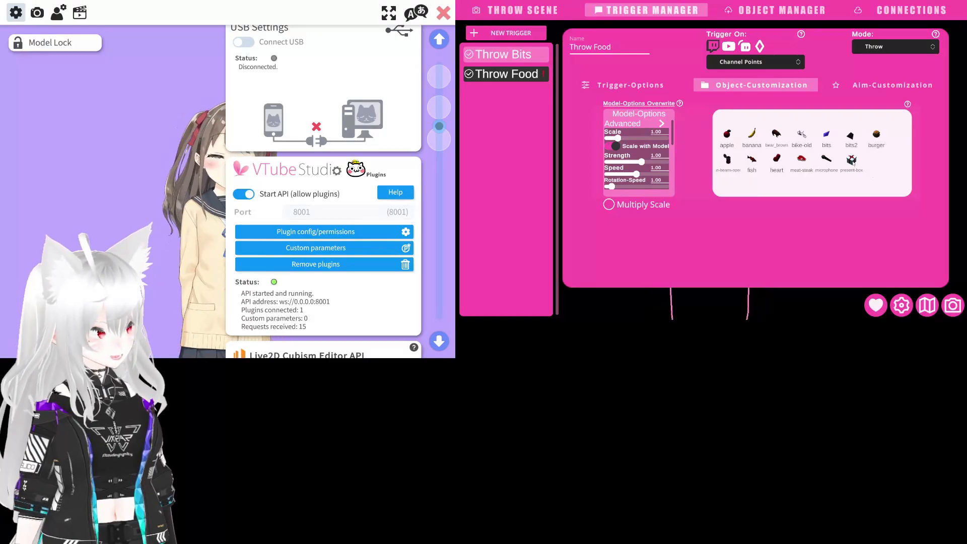
Step: Enable only the apple, banana, burger, fish, meat steak and heart objects for the Throw Food trigger
{"action": "left_click", "coordinate": [727, 135]}
{"action": "left_click", "coordinate": [751, 135]}
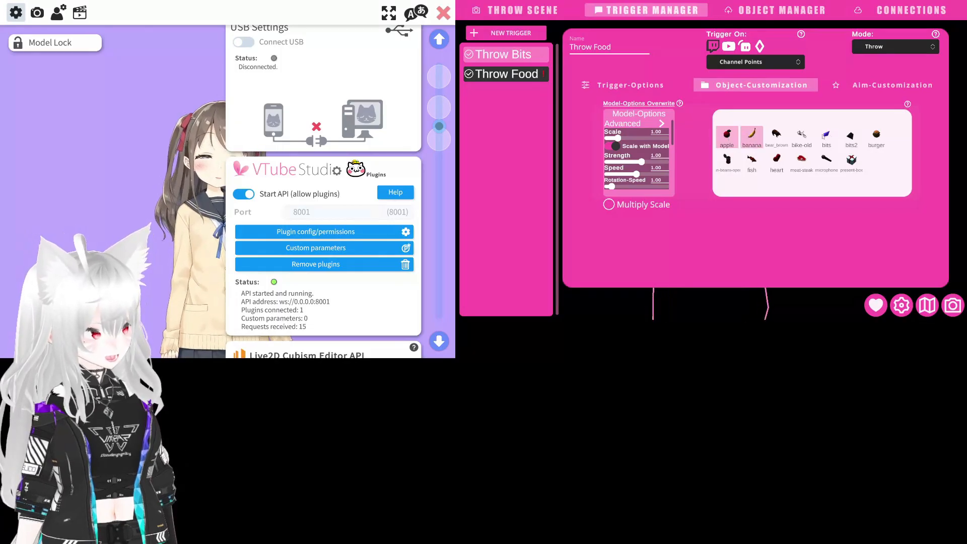
{"action": "left_click", "coordinate": [870, 137]}
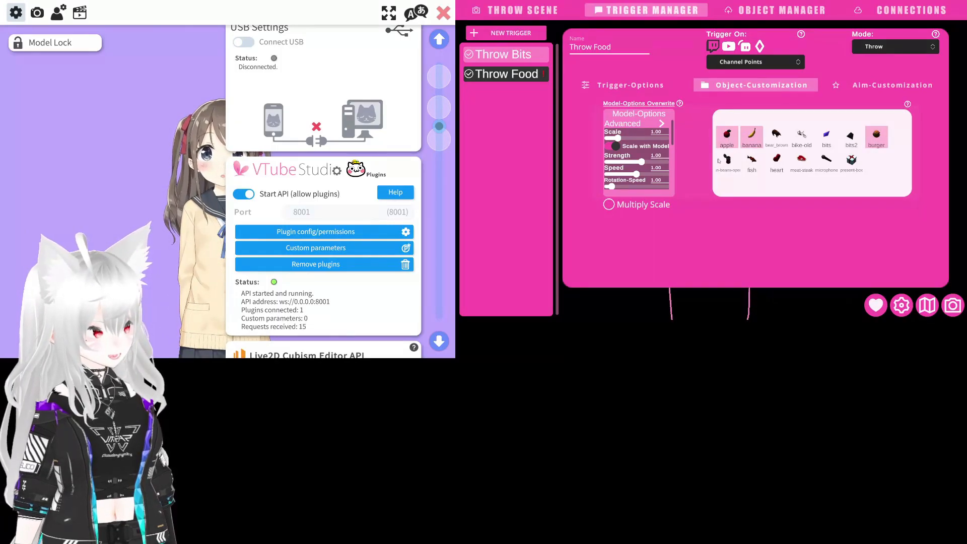
{"action": "left_click", "coordinate": [753, 161]}
{"action": "left_click", "coordinate": [801, 161]}
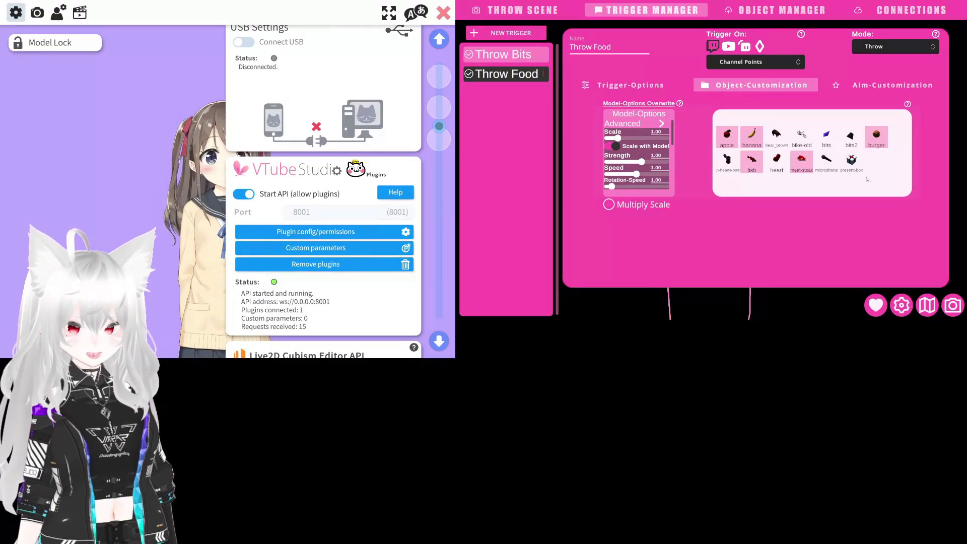
{"action": "left_click", "coordinate": [776, 161]}
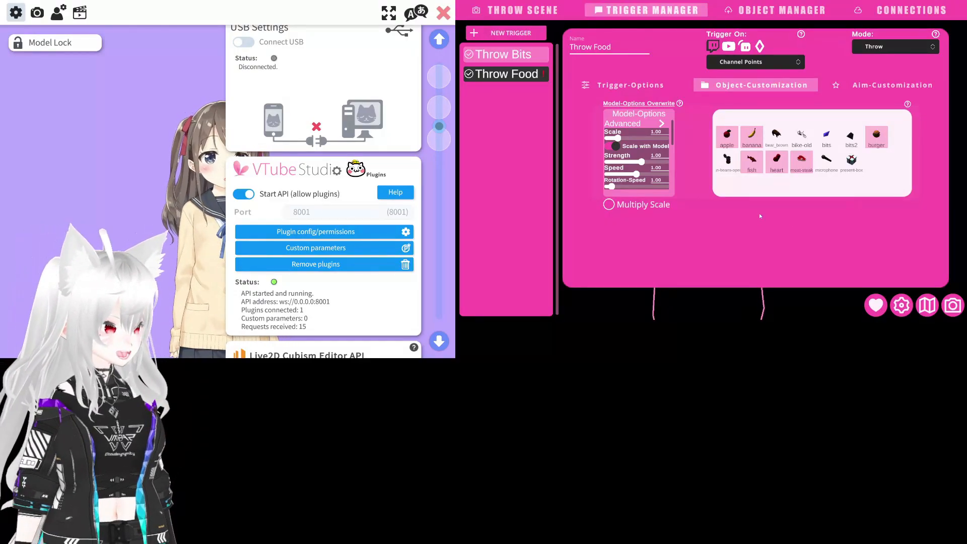
{"action": "right_click", "coordinate": [777, 190]}
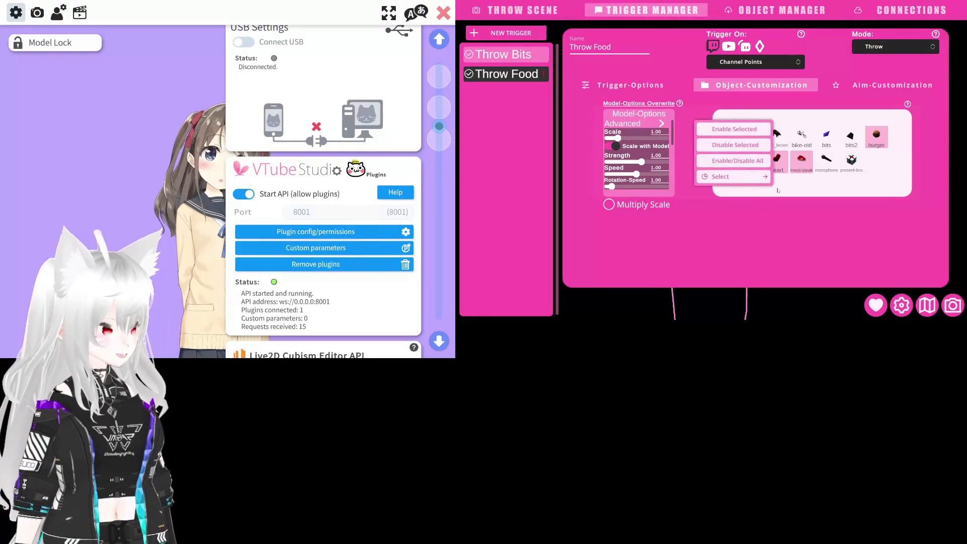
{"action": "left_click", "coordinate": [743, 130]}
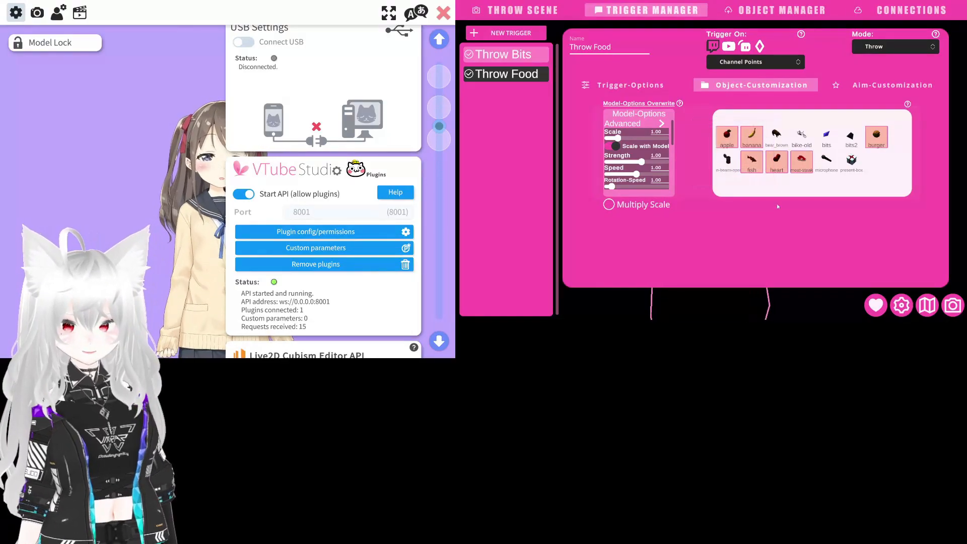
Step: Set the Throw Food trigger's cooldown to 5 seconds, amount to throw to 50 and delay to 0.07
{"action": "left_click", "coordinate": [629, 86]}
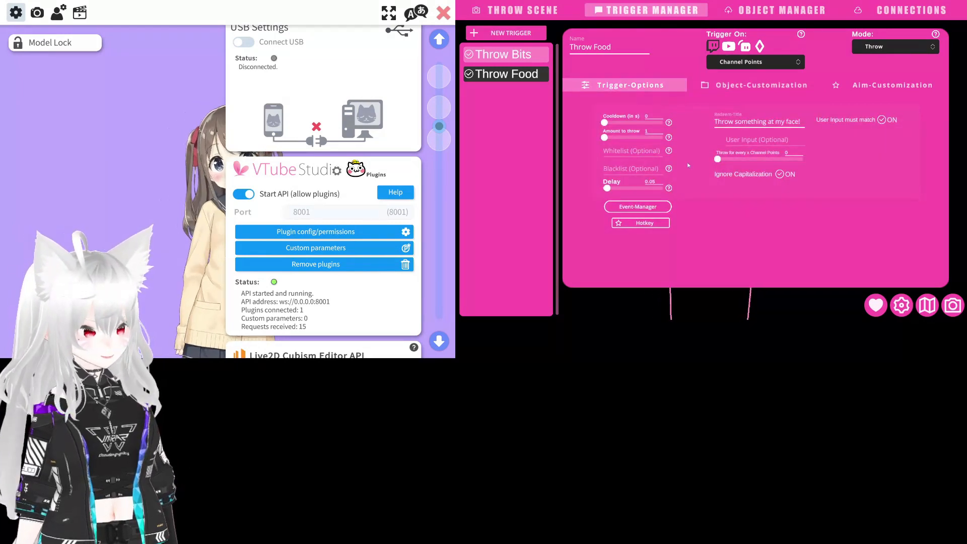
{"action": "left_click", "coordinate": [653, 119]}
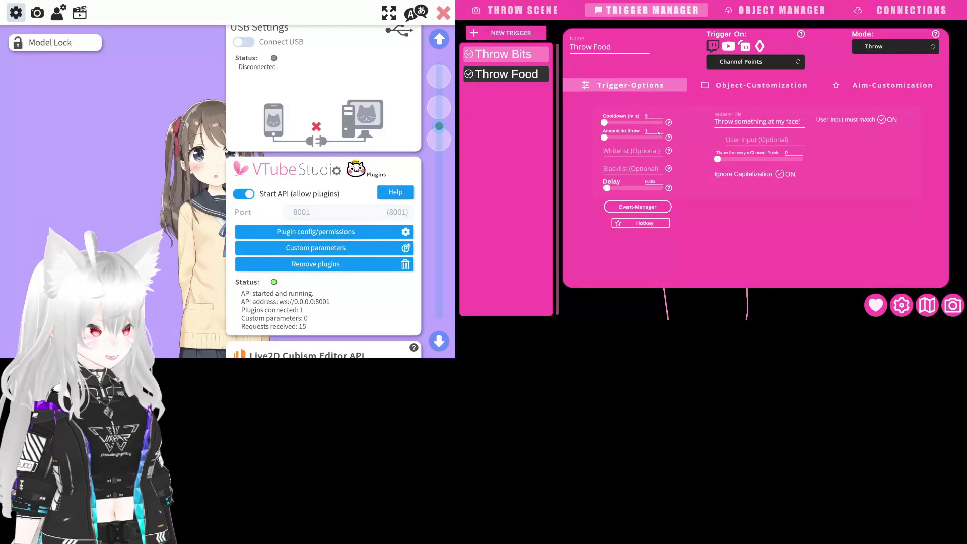
{"action": "left_click", "coordinate": [655, 132]}
{"action": "type", "text": "50"}
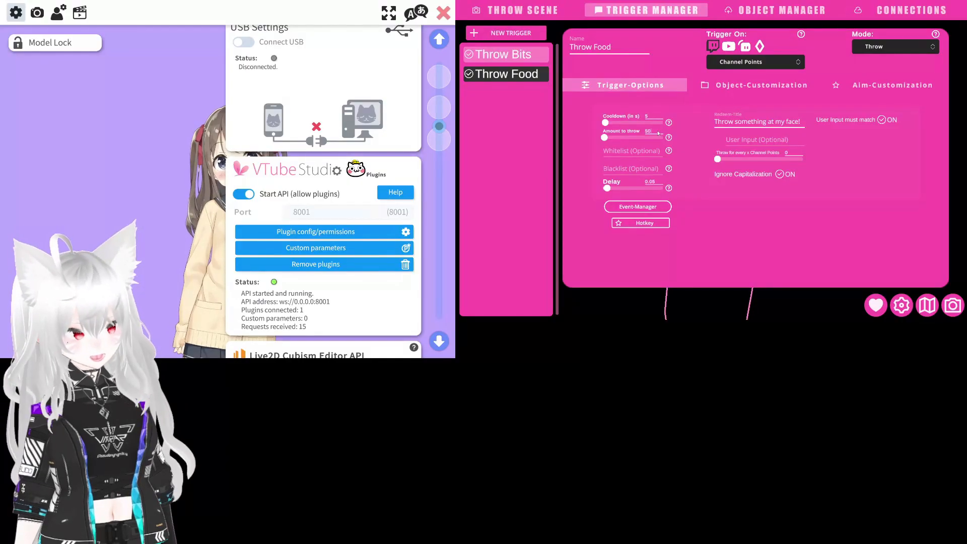
{"action": "left_click", "coordinate": [654, 184]}
{"action": "type", "text": "0.0"}
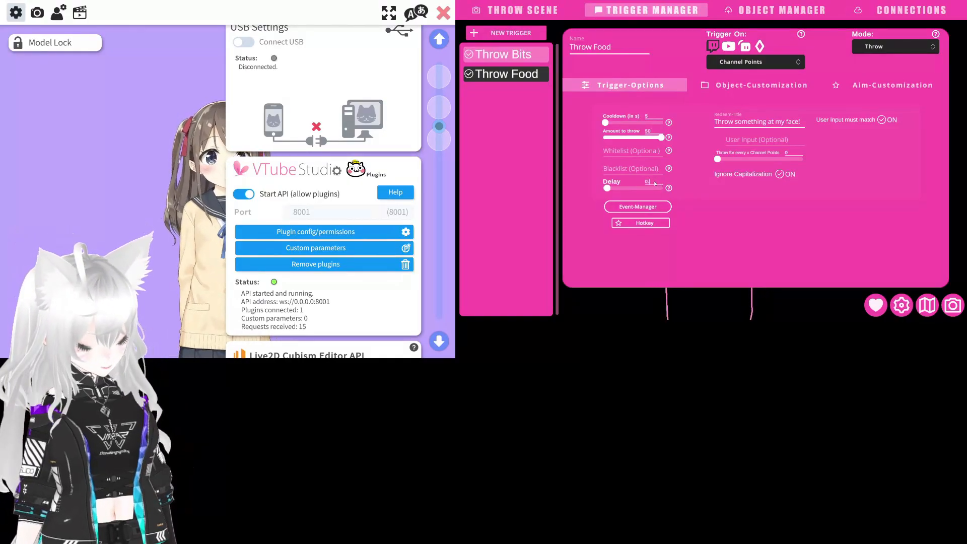
{"action": "type", "text": "7"}
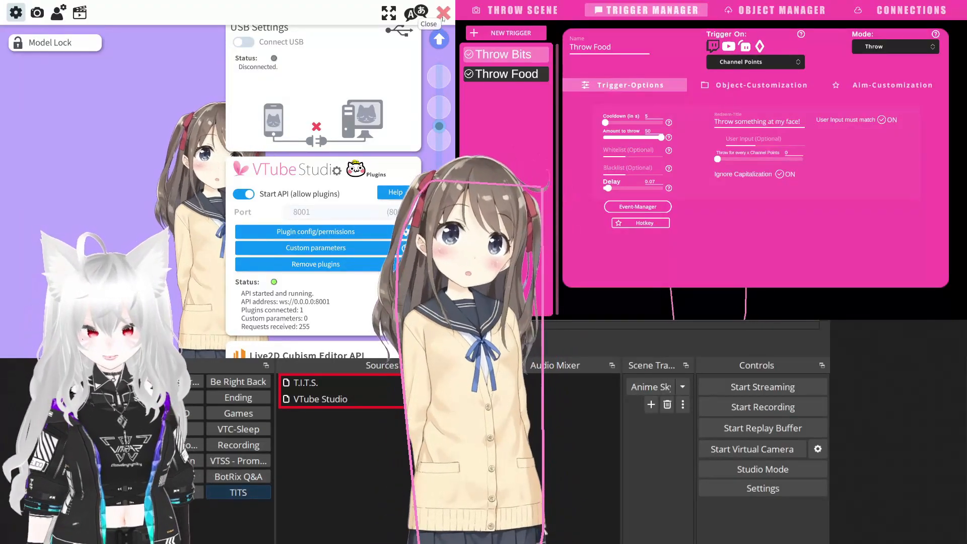
Step: Close the VTube Studio settings and test the Throw Food trigger with the T.I.T.S. interface hidden
{"action": "left_click", "coordinate": [442, 13]}
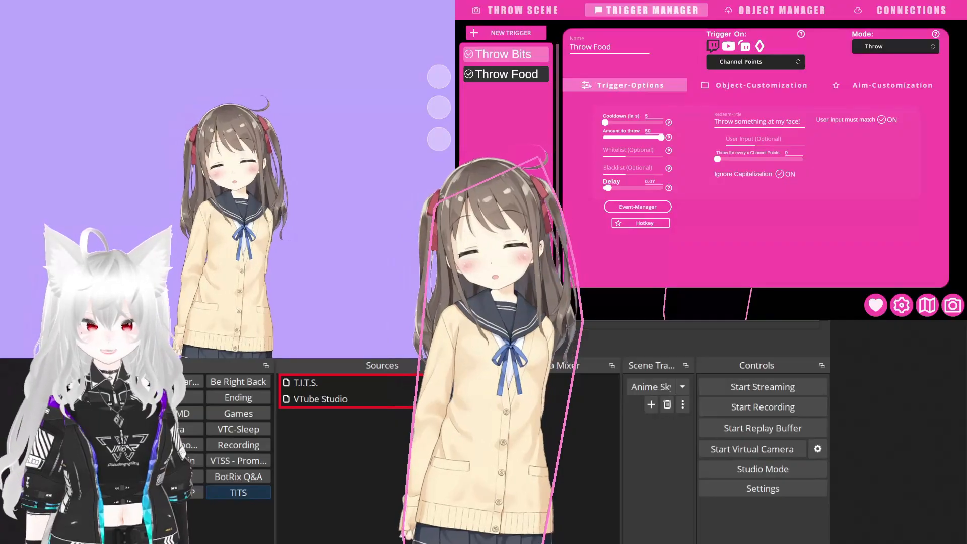
{"action": "left_click", "coordinate": [501, 75]}
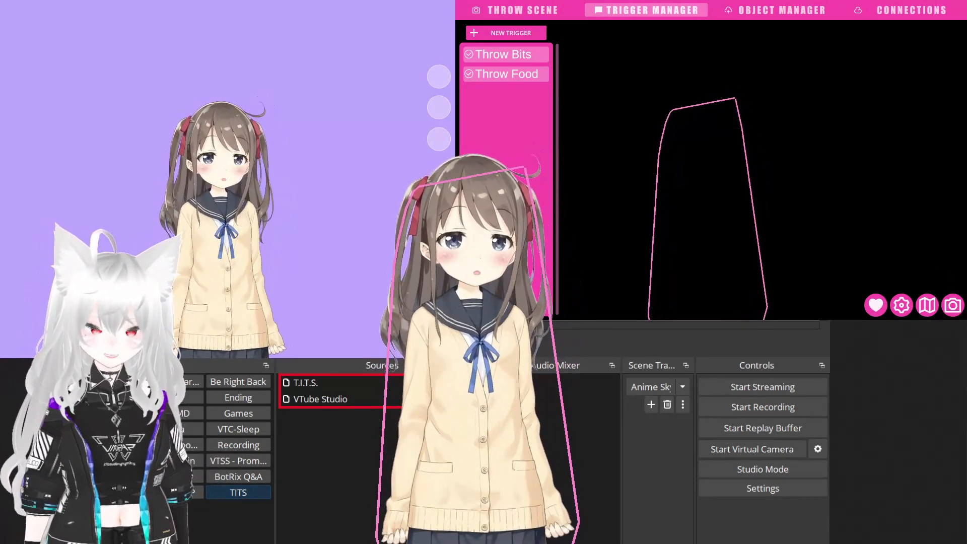
{"action": "right_click", "coordinate": [497, 77]}
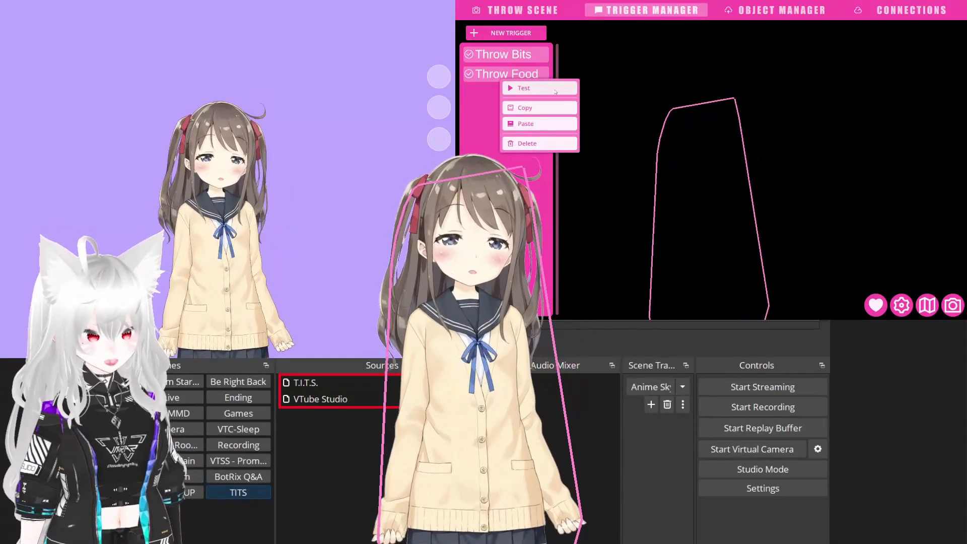
{"action": "left_click", "coordinate": [549, 89]}
{"action": "left_click", "coordinate": [949, 311]}
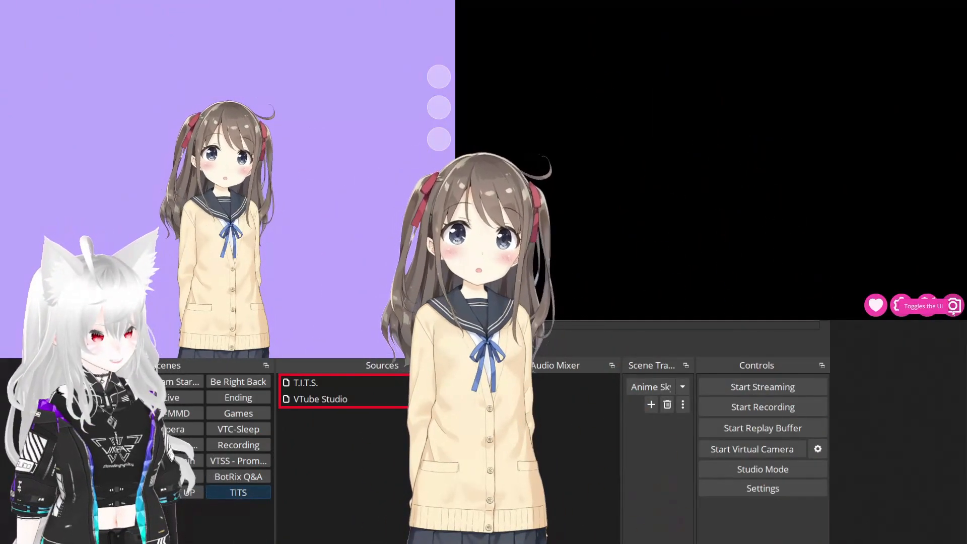
Step: Show the T.I.T.S. interface again, then test the Throw Bits trigger with the interface hidden
{"action": "left_click", "coordinate": [952, 311]}
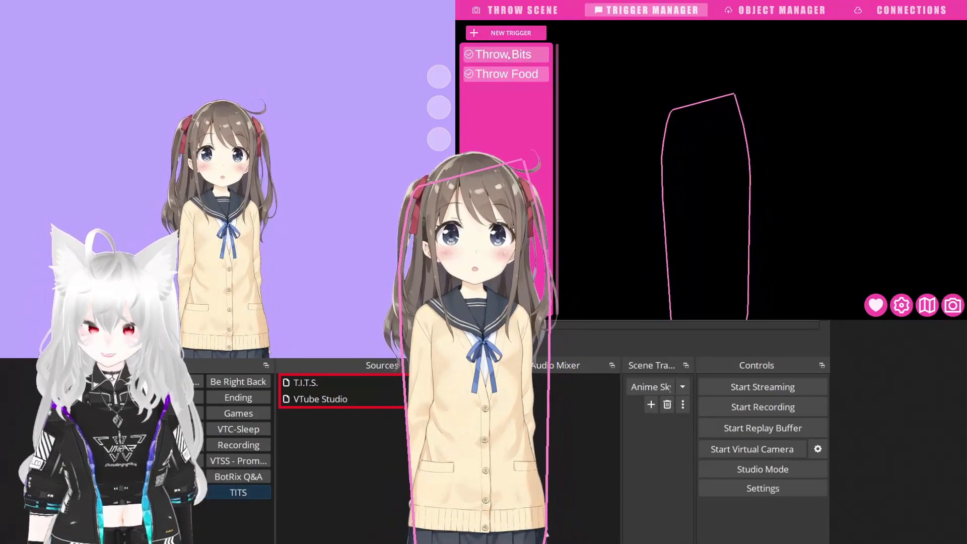
{"action": "right_click", "coordinate": [510, 57]}
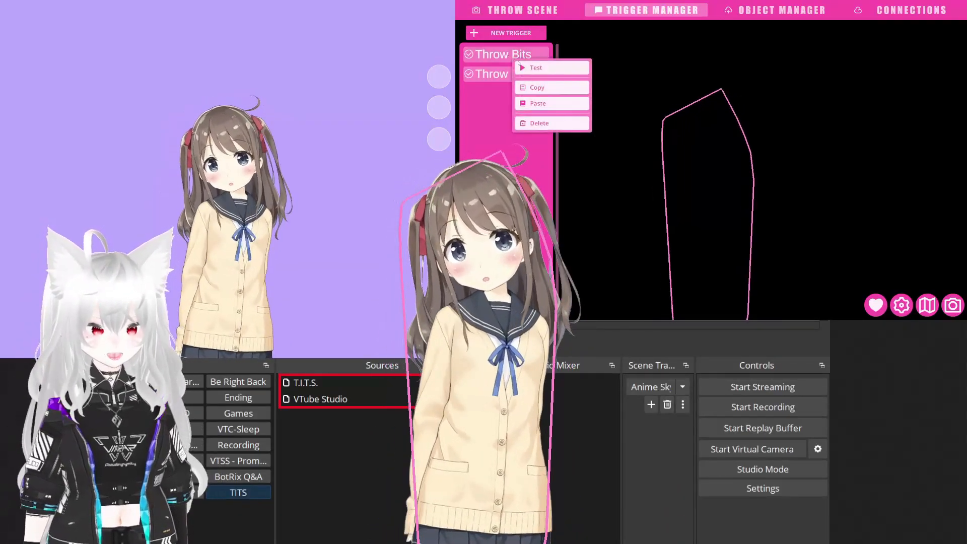
{"action": "left_click", "coordinate": [557, 69]}
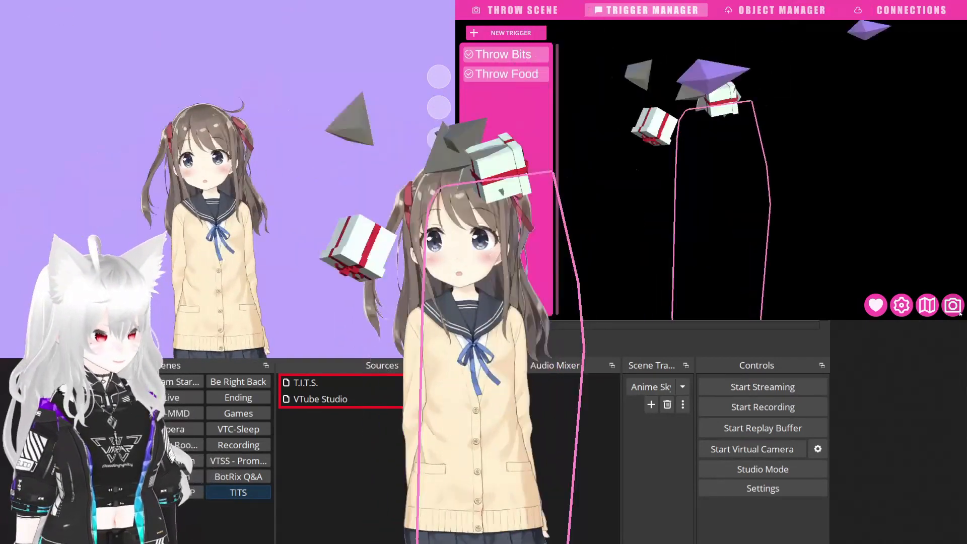
{"action": "left_click", "coordinate": [952, 305]}
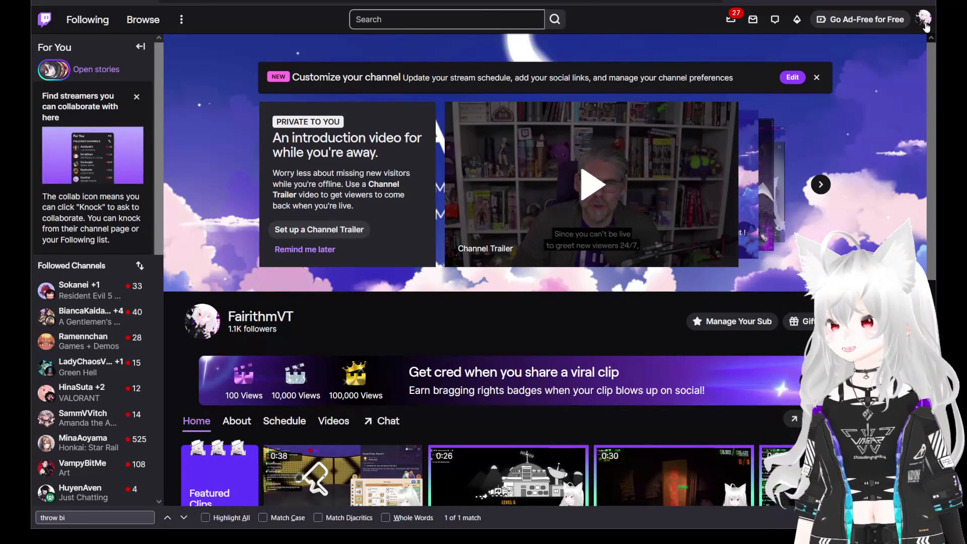
Step: In Twitch's Creator Dashboard, open the management page for Power-ups & Channel Points
{"action": "left_click", "coordinate": [925, 22]}
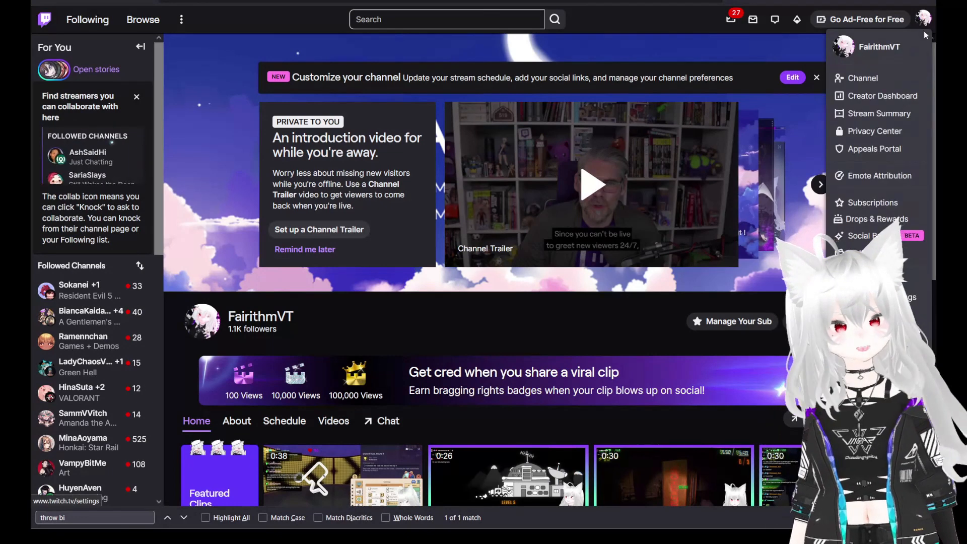
{"action": "left_click", "coordinate": [894, 100]}
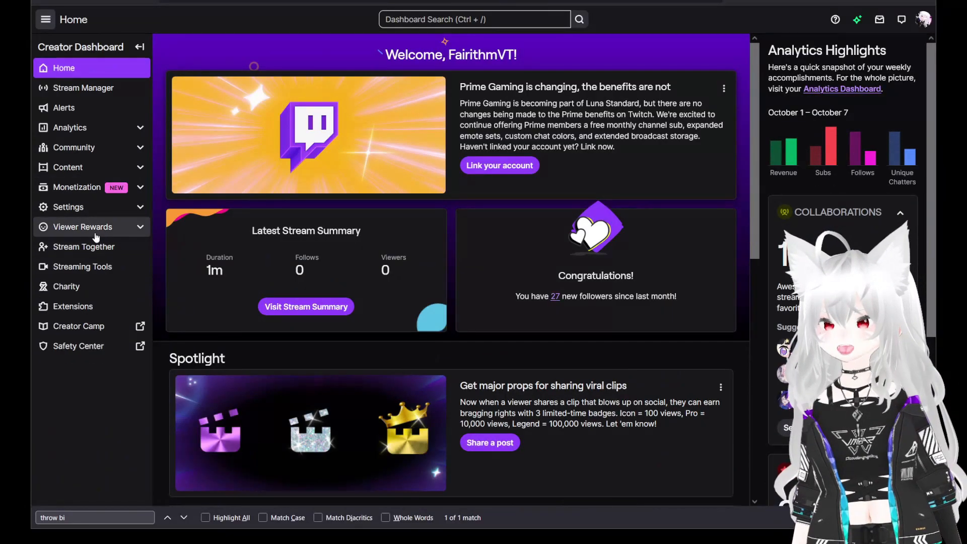
{"action": "left_click", "coordinate": [95, 234]}
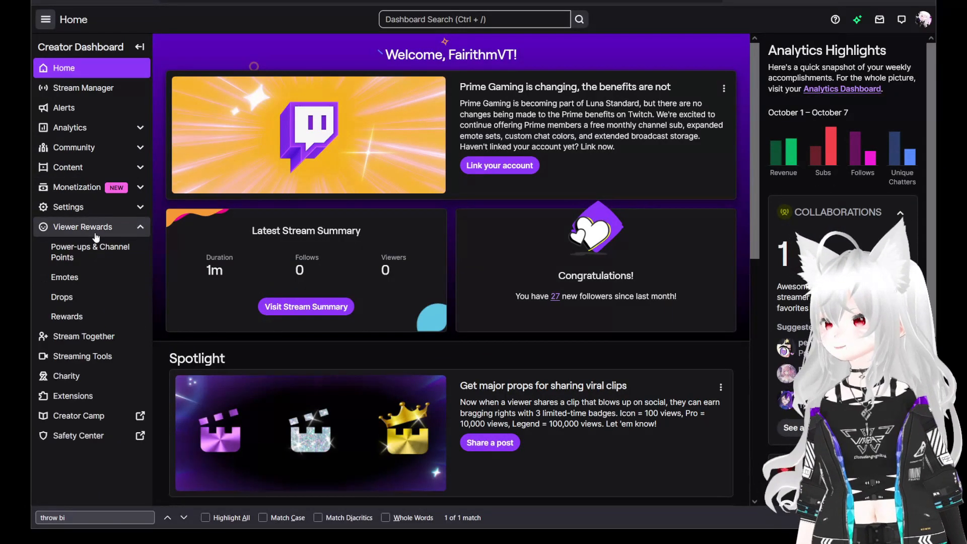
{"action": "left_click", "coordinate": [118, 256]}
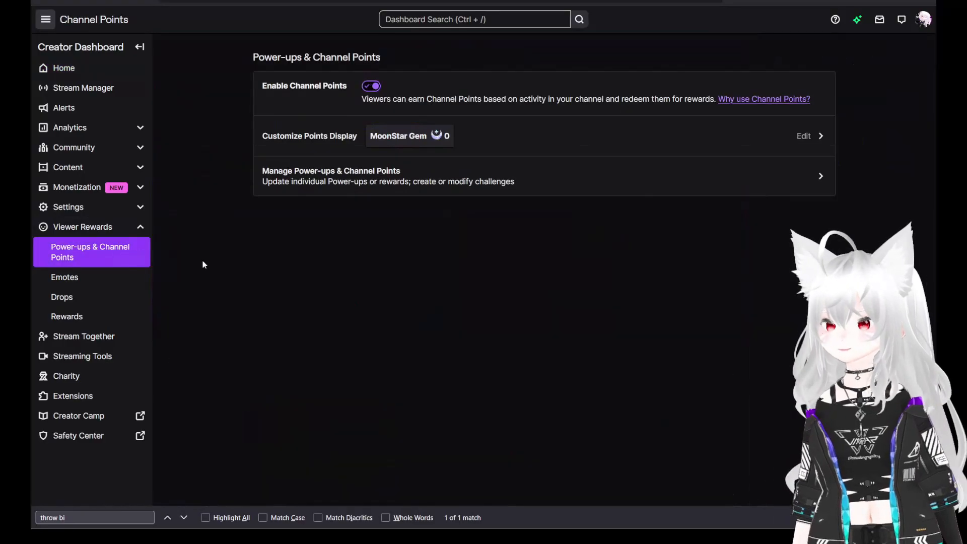
{"action": "left_click", "coordinate": [348, 193]}
Step: Start a new custom reward at the end of the rewards list, named Throw Bits with a cost of 1
{"action": "left_click_drag", "start_coordinate": [927, 61], "coordinate": [929, 443]}
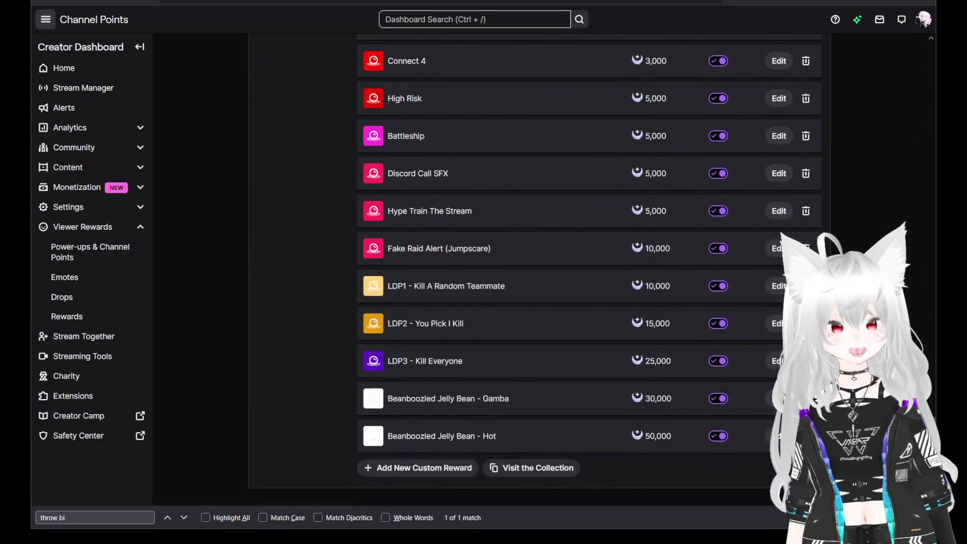
{"action": "left_click", "coordinate": [394, 468]}
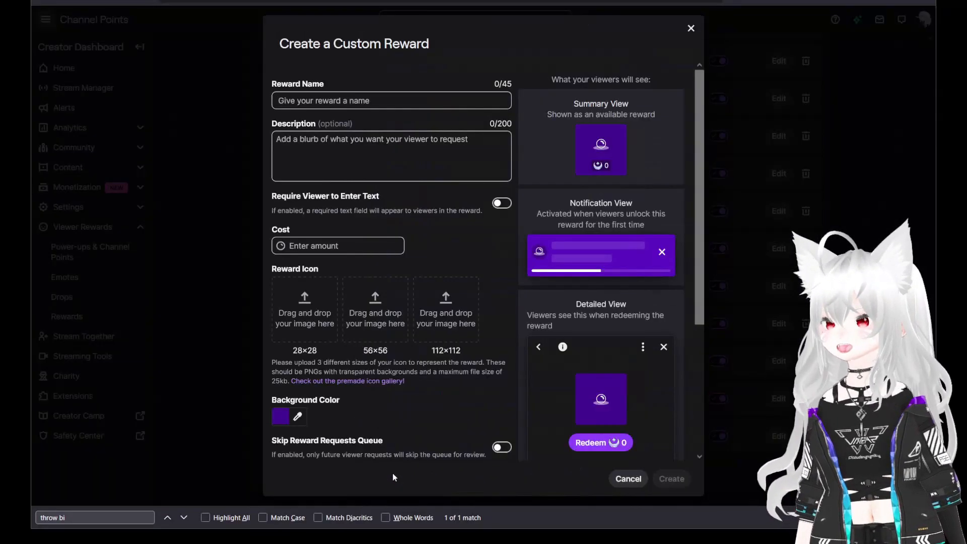
{"action": "left_click", "coordinate": [359, 96]}
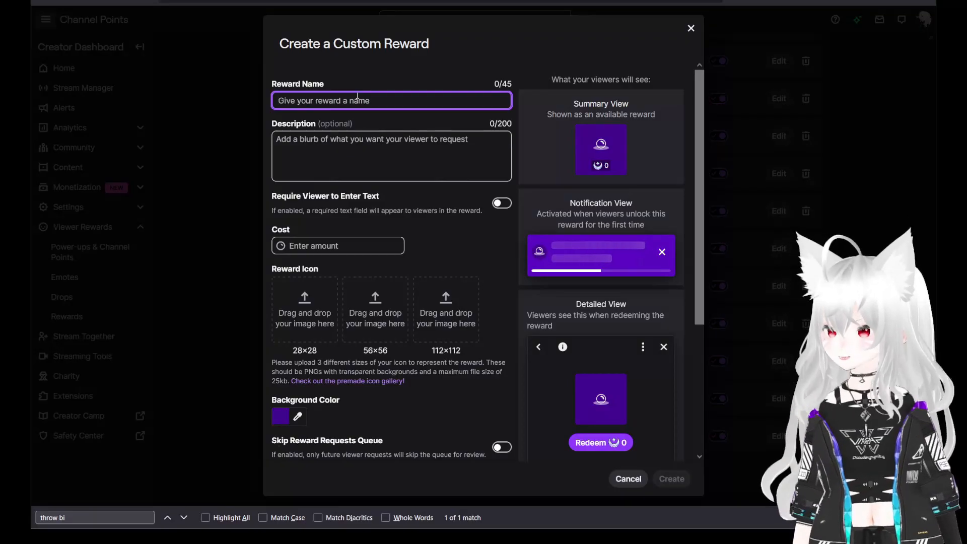
{"action": "type", "text": "Throw"}
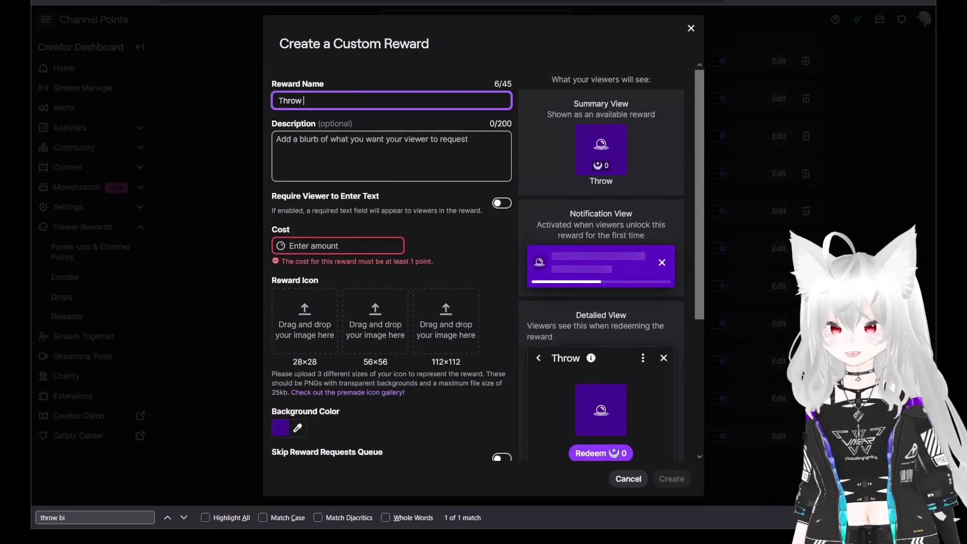
{"action": "type", "text": " Bits"}
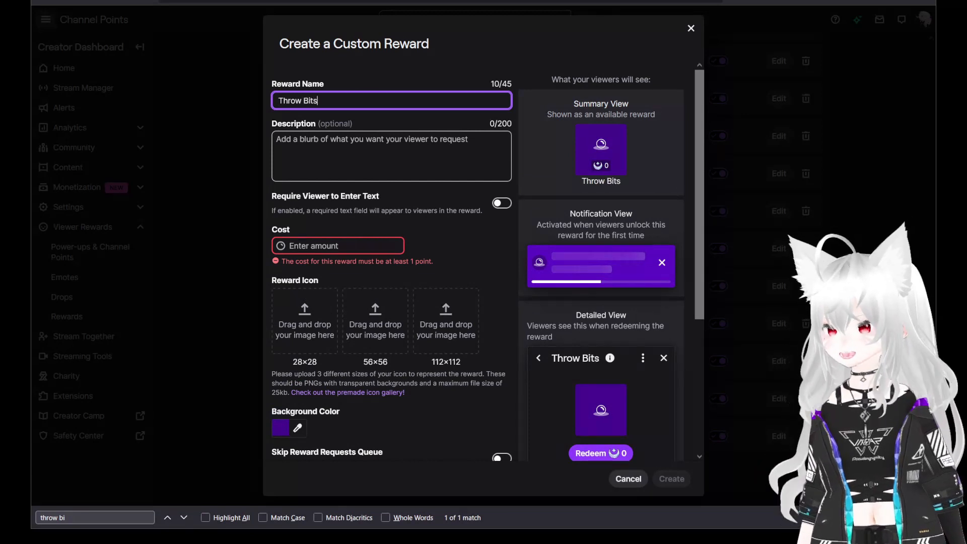
{"action": "left_click", "coordinate": [357, 243]}
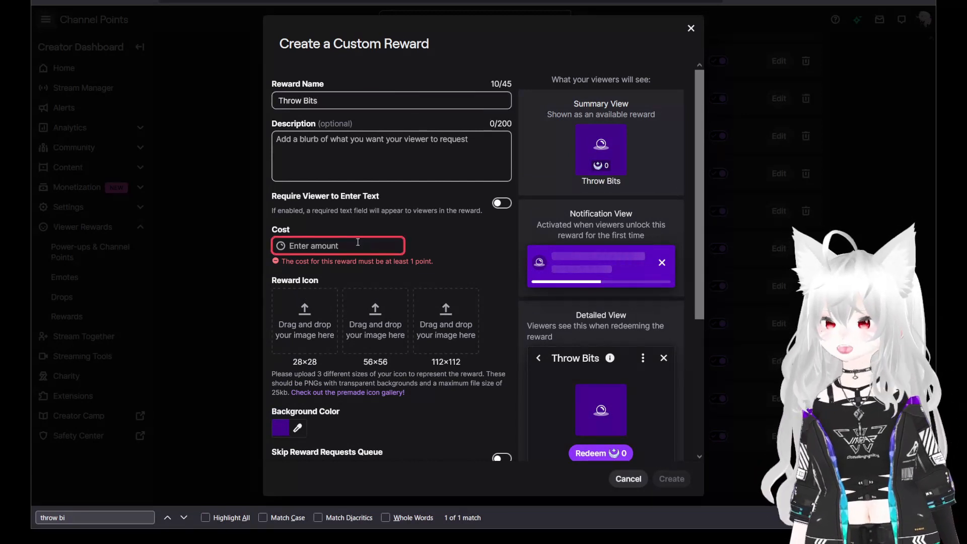
{"action": "type", "text": "1"}
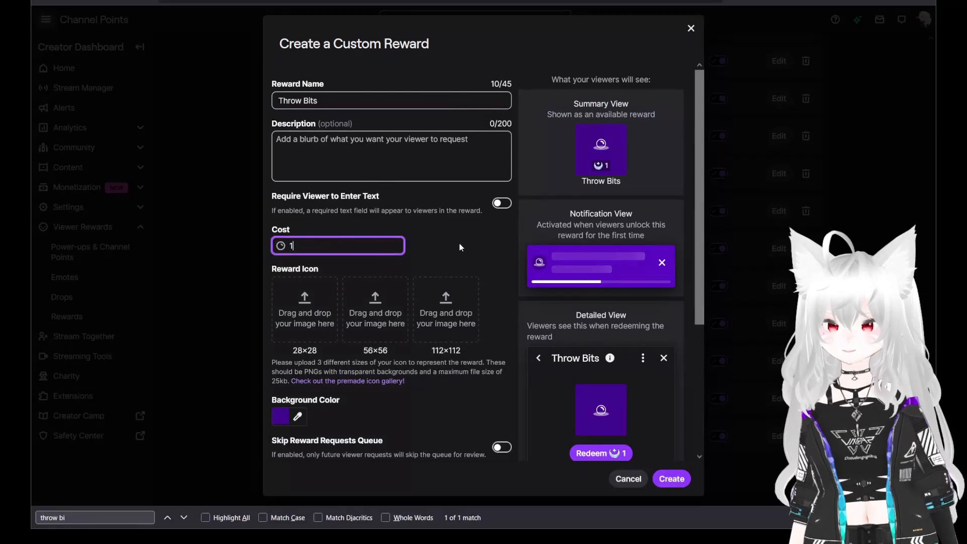
Step: Set the Throw Bits reward's background color to black and create the reward
{"action": "left_click", "coordinate": [280, 417]}
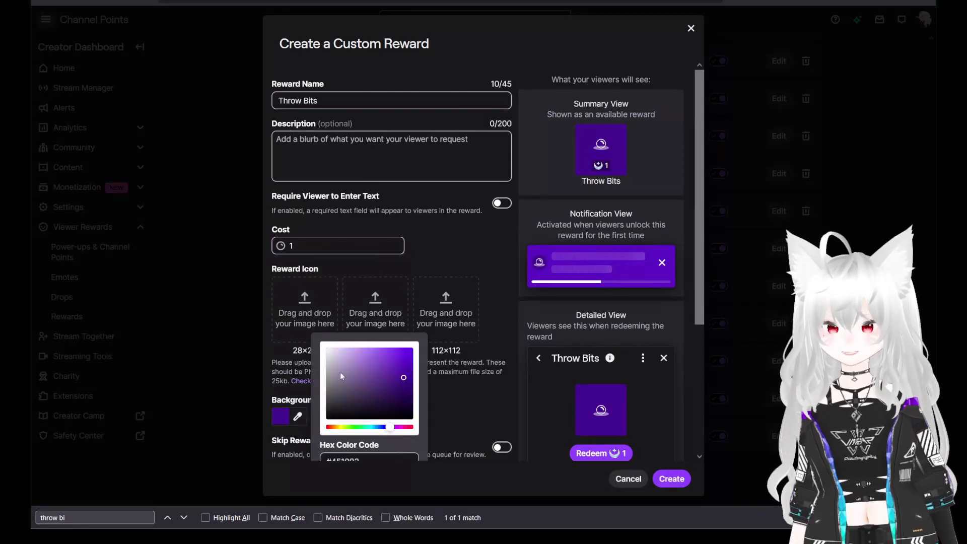
{"action": "left_click", "coordinate": [365, 389]}
{"action": "scroll", "coordinate": [485, 333], "scroll_direction": "down", "scroll_amount": 3}
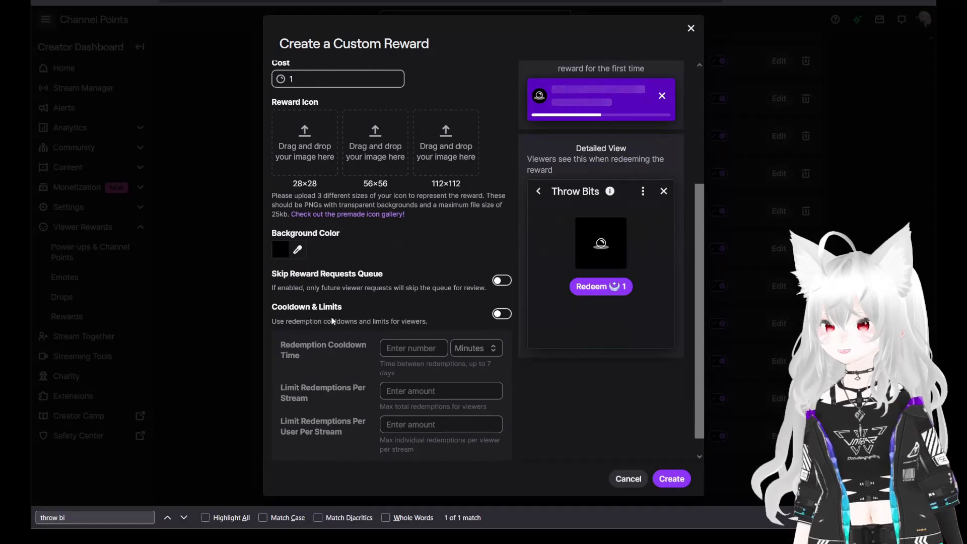
{"action": "left_click", "coordinate": [672, 479]}
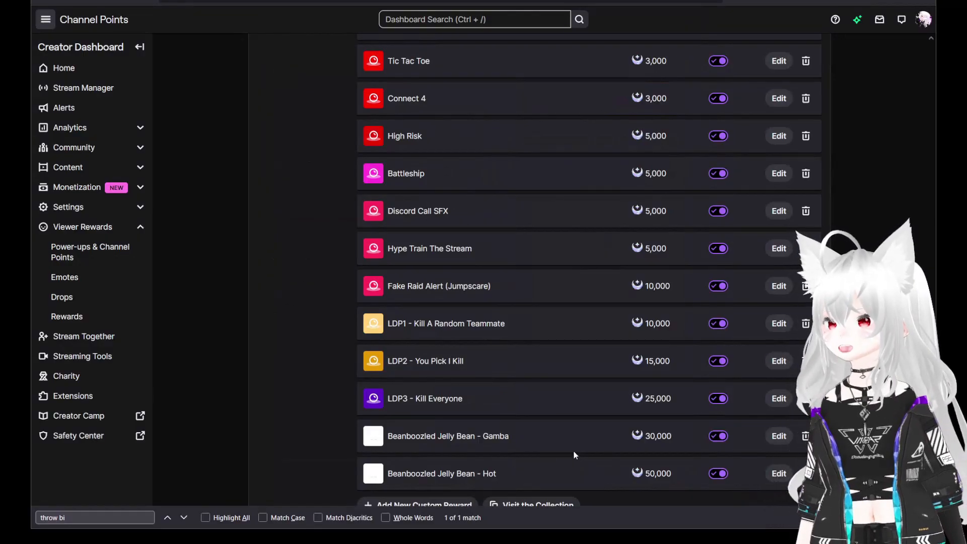
Step: Start another custom reward named Throw Food with a cost of 1
{"action": "scroll", "coordinate": [586, 439], "scroll_direction": "down", "scroll_amount": 1}
{"action": "left_click", "coordinate": [447, 470]}
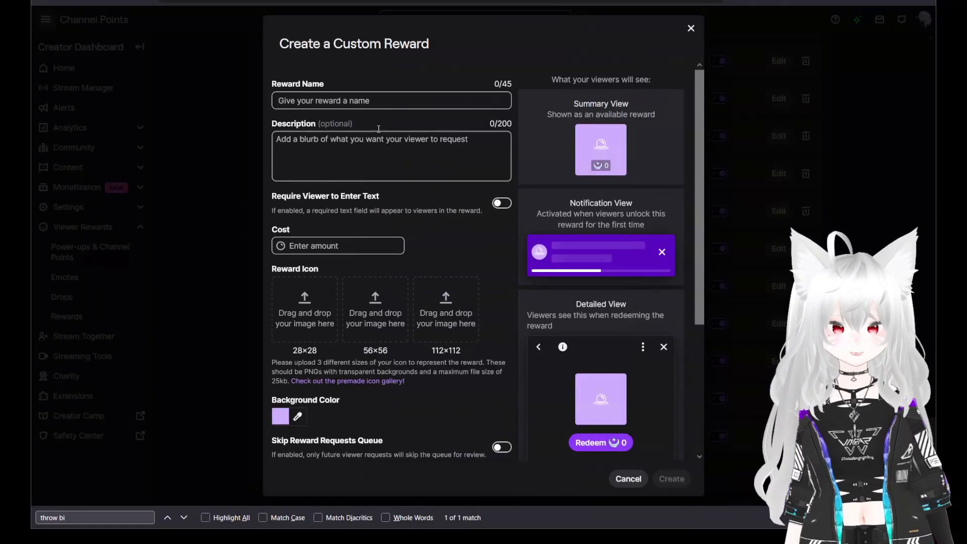
{"action": "type", "text": "Throw "}
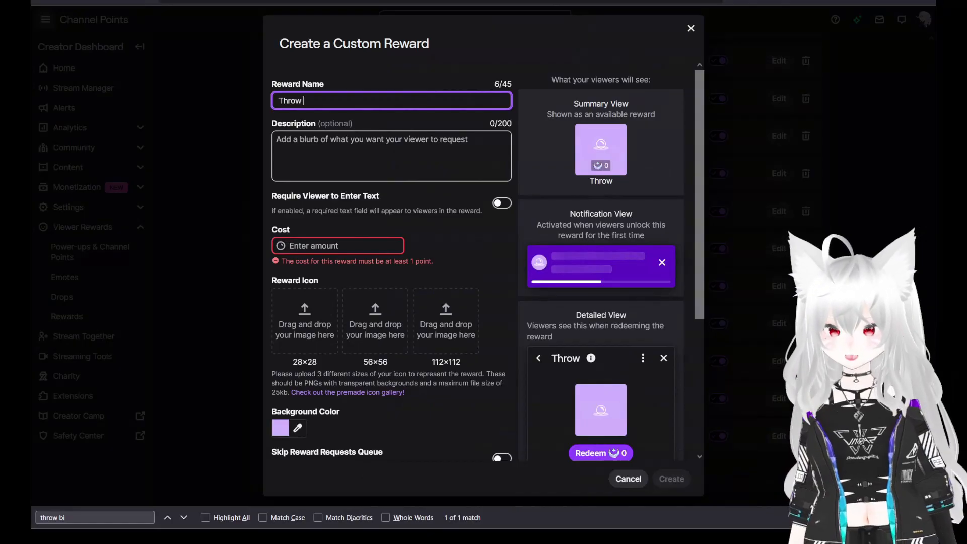
{"action": "type", "text": "Food"}
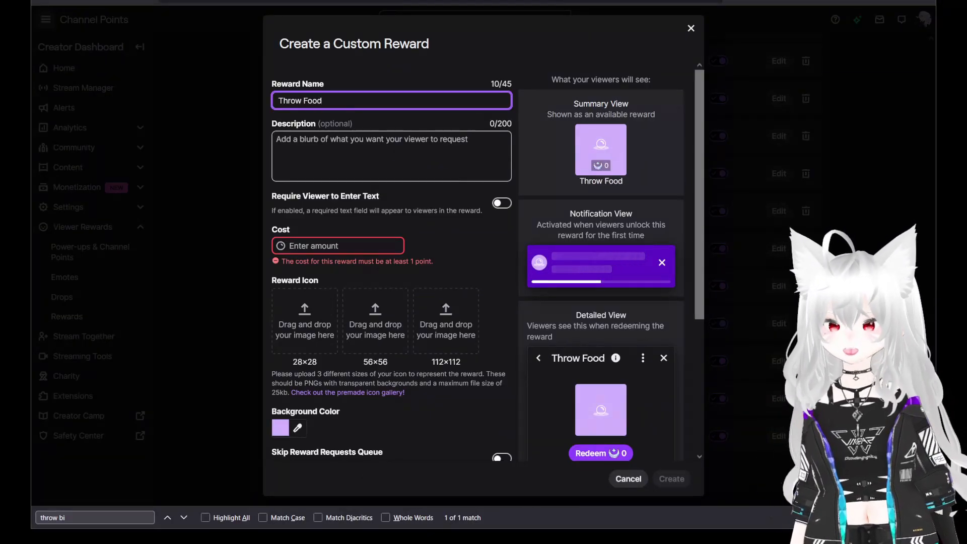
{"action": "left_click", "coordinate": [371, 244]}
{"action": "type", "text": "1"}
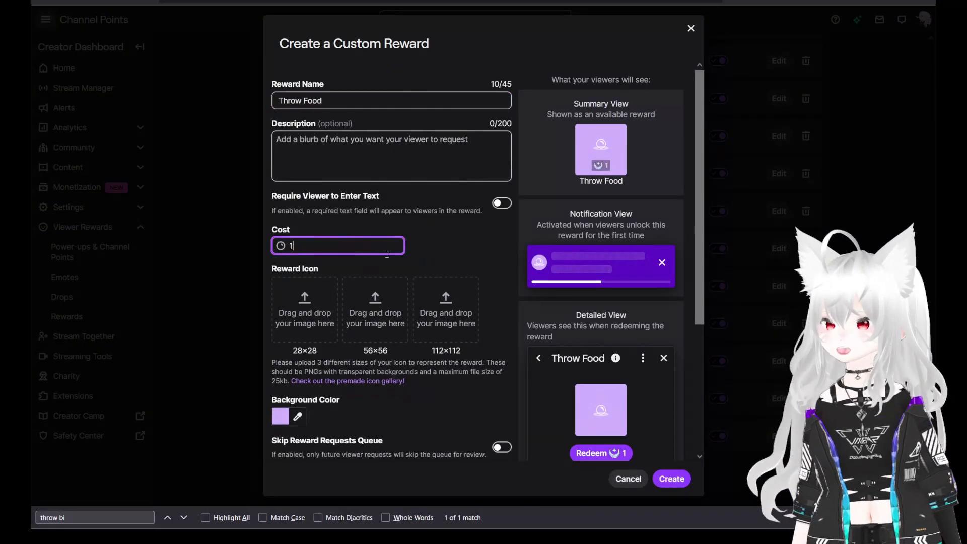
Step: Give the Throw Food reward a black background, create it, and check both new rewards in the list
{"action": "scroll", "coordinate": [386, 256], "scroll_direction": "down", "scroll_amount": 1}
{"action": "left_click", "coordinate": [300, 360]}
{"action": "left_click_drag", "start_coordinate": [338, 347], "coordinate": [304, 399]}
{"action": "left_click", "coordinate": [303, 398]}
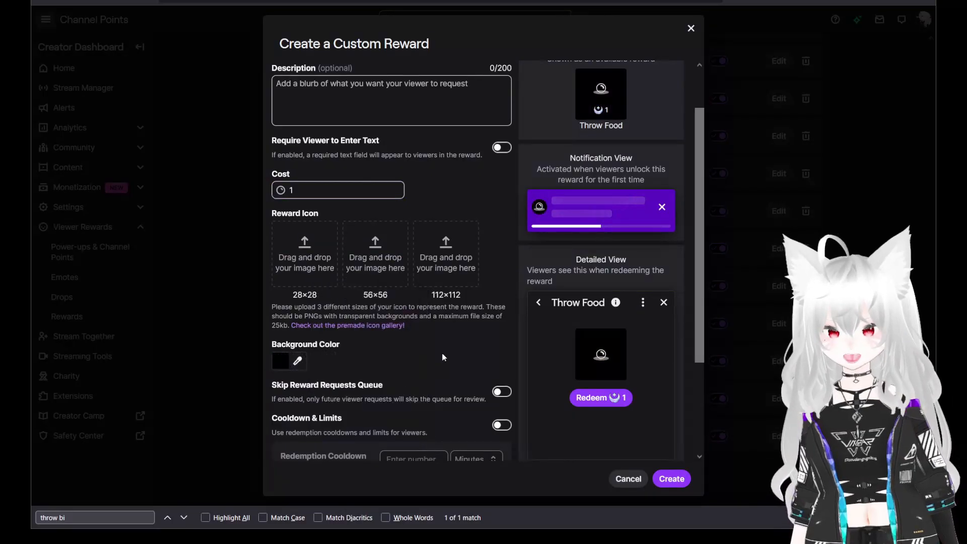
{"action": "scroll", "coordinate": [318, 288], "scroll_direction": "down", "scroll_amount": 2}
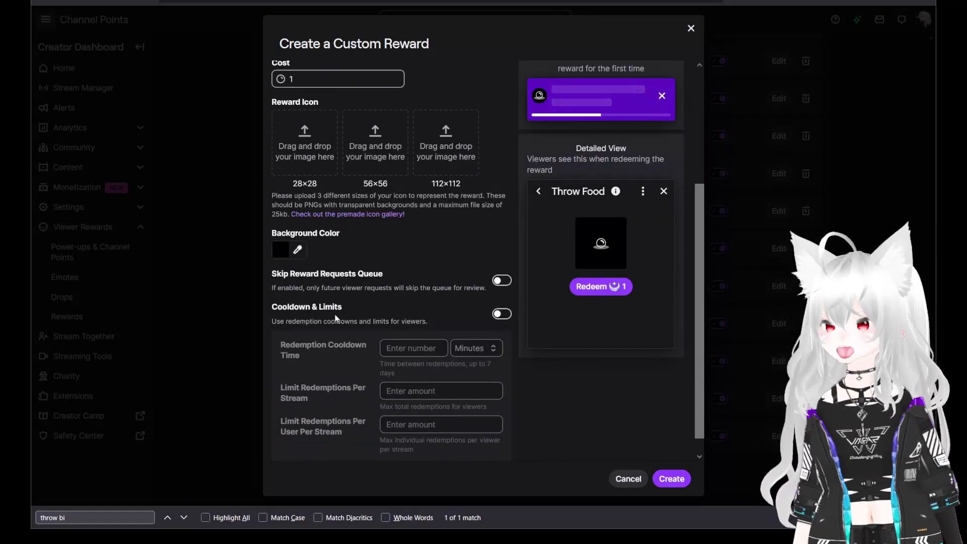
{"action": "left_click", "coordinate": [669, 481]}
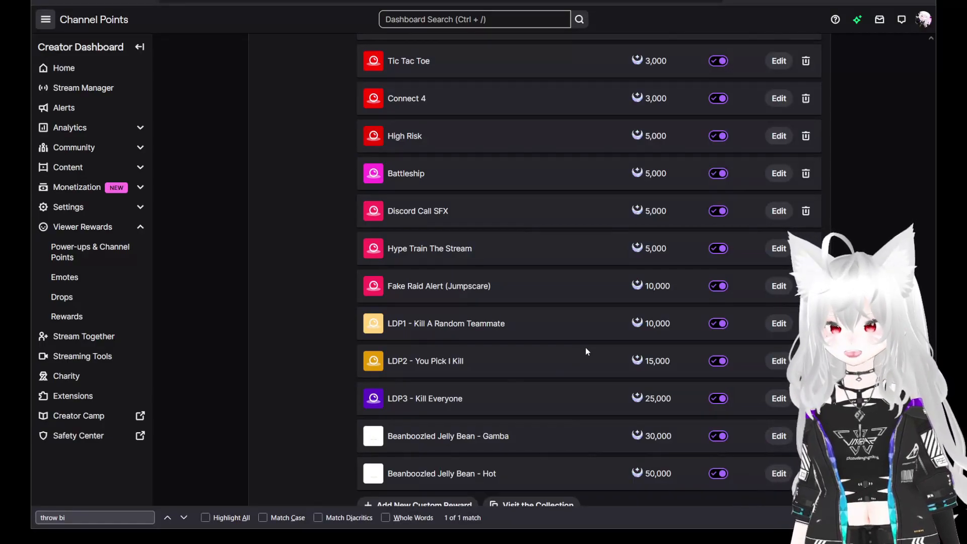
{"action": "scroll", "coordinate": [585, 346], "scroll_direction": "up", "scroll_amount": 10}
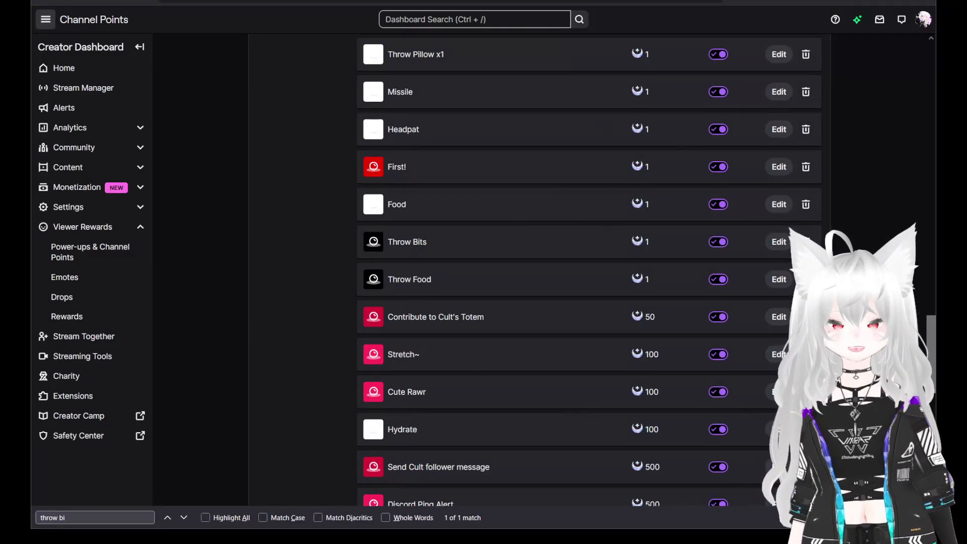
Step: Switch to Kick, dismiss the live notification, and open the channel points settings in its Creator Dashboard
{"action": "key", "text": "ctrl+Tab"}
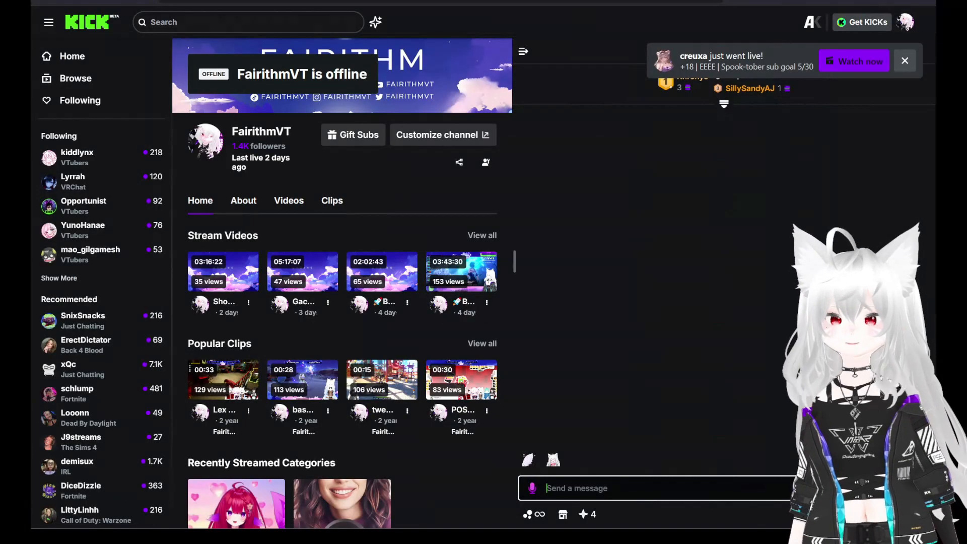
{"action": "left_click", "coordinate": [899, 65]}
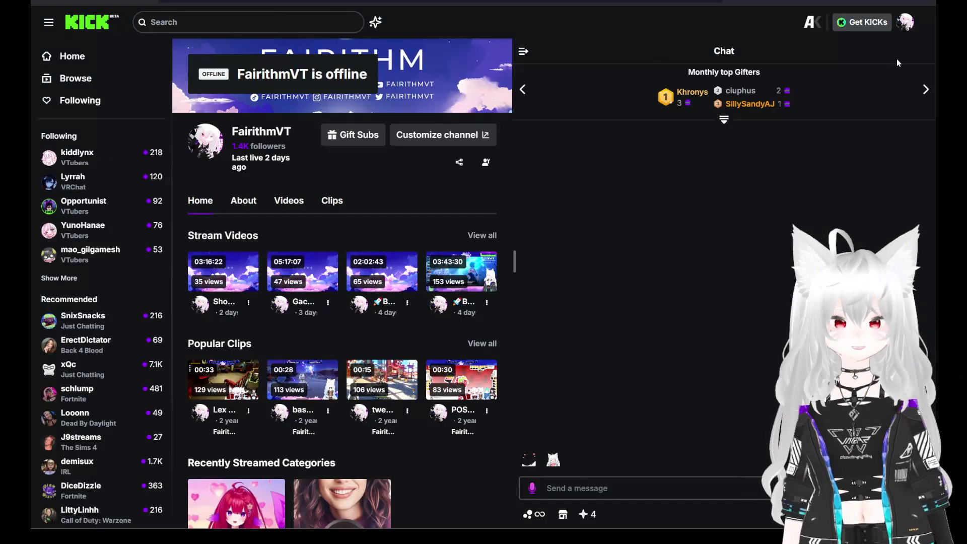
{"action": "left_click", "coordinate": [904, 29]}
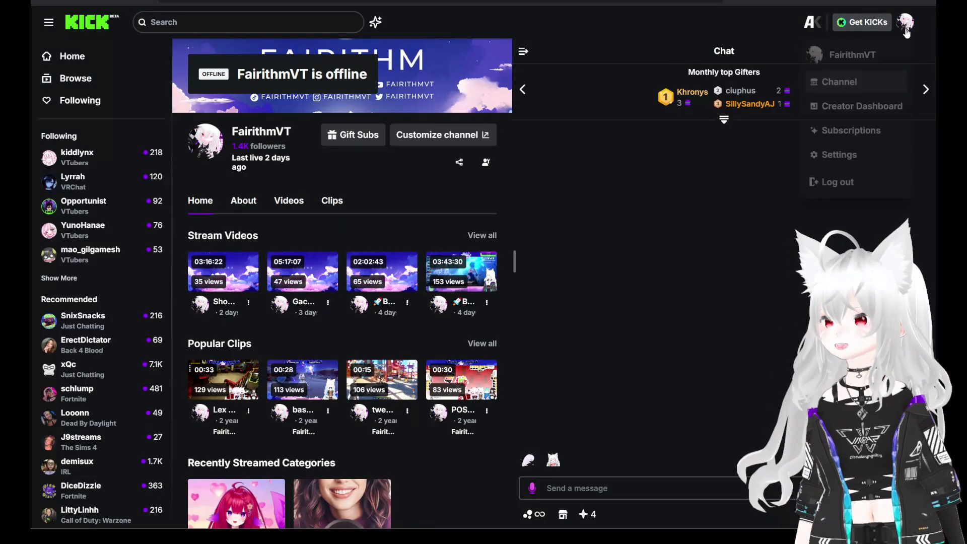
{"action": "left_click", "coordinate": [845, 115]}
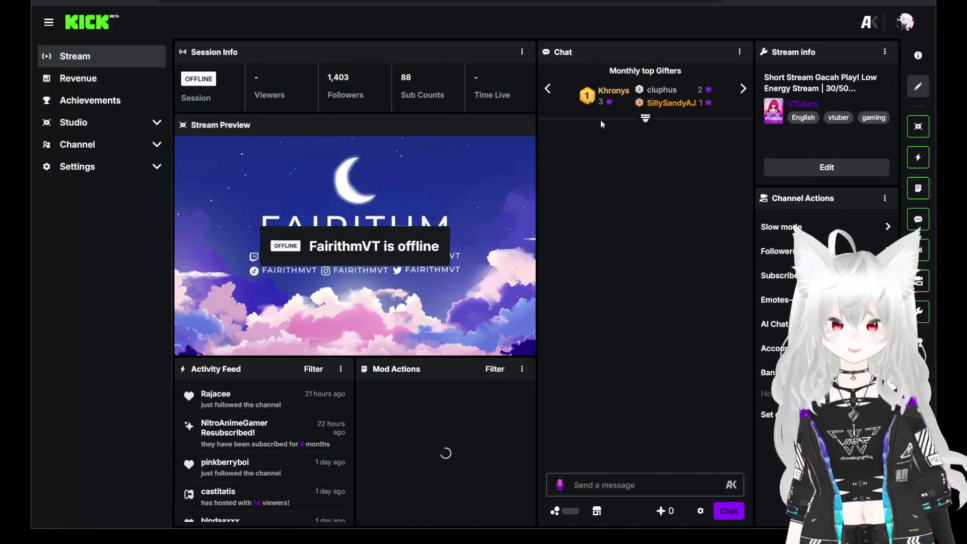
{"action": "left_click", "coordinate": [134, 146]}
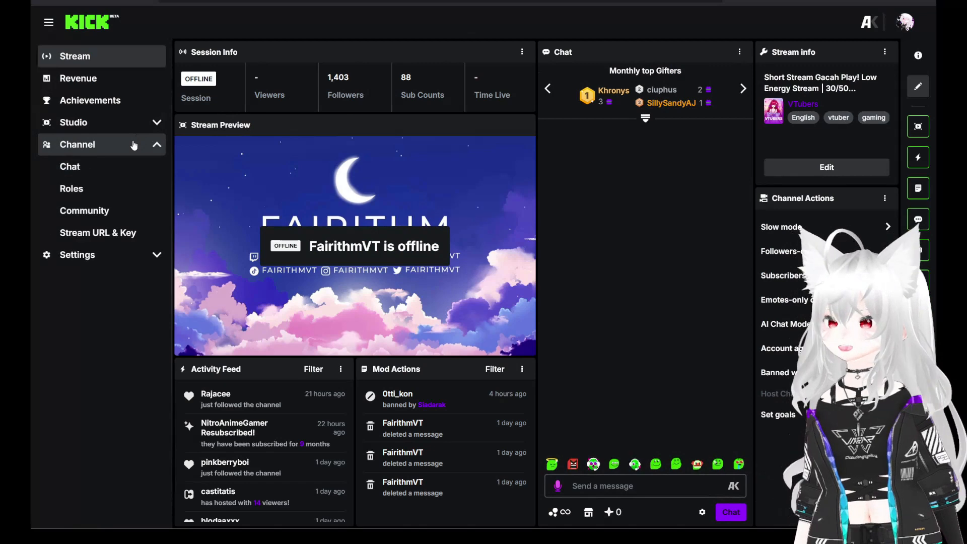
{"action": "left_click", "coordinate": [115, 214]}
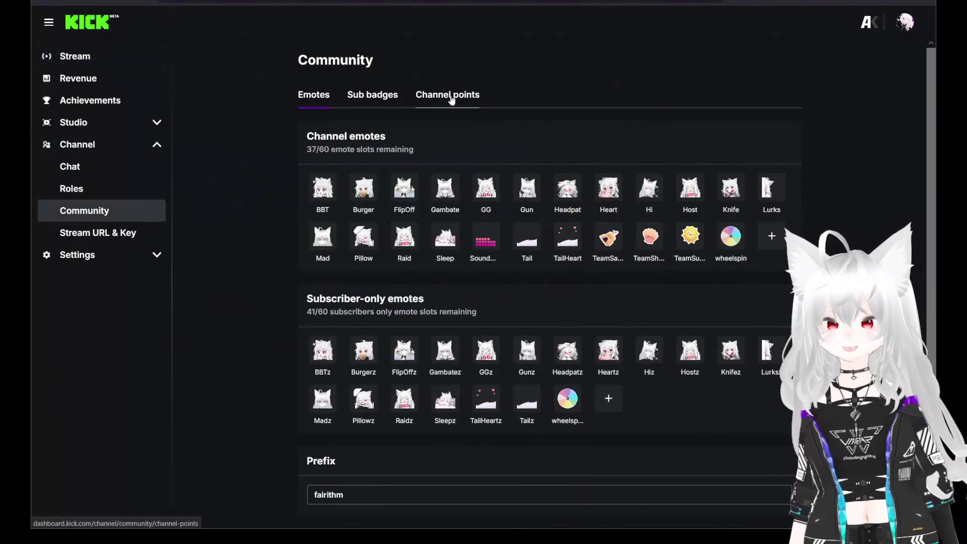
{"action": "left_click", "coordinate": [456, 100]}
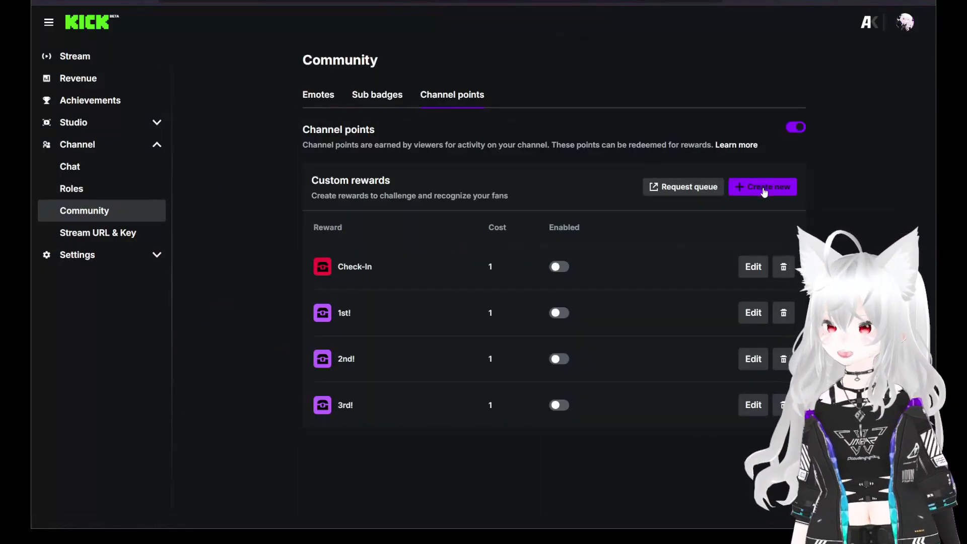
Step: Create a custom Kick channel points reward named Throw Bits with a cost of 1
{"action": "left_click", "coordinate": [763, 189]}
{"action": "left_click", "coordinate": [556, 134]}
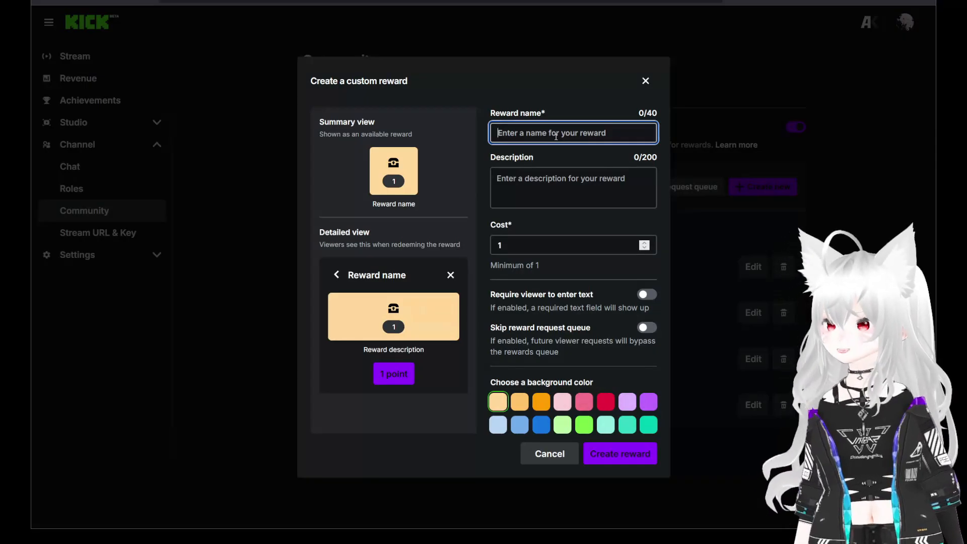
{"action": "type", "text": "Throw Bits"}
{"action": "left_click", "coordinate": [566, 243]}
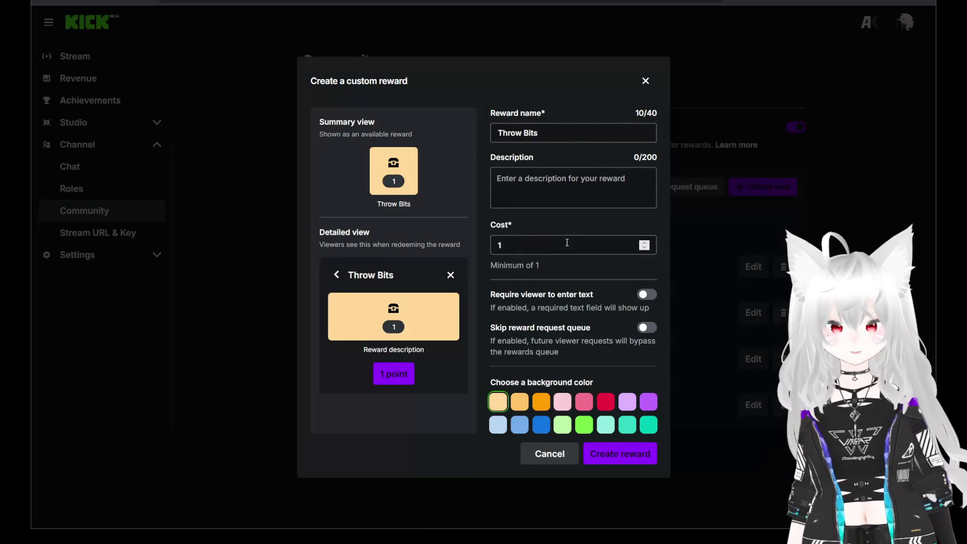
{"action": "left_click", "coordinate": [604, 456]}
Step: Create a second custom Kick reward named Throw Food with a cost of 1
{"action": "left_click", "coordinate": [779, 186]}
{"action": "left_click", "coordinate": [585, 135]}
{"action": "type", "text": "Throw "}
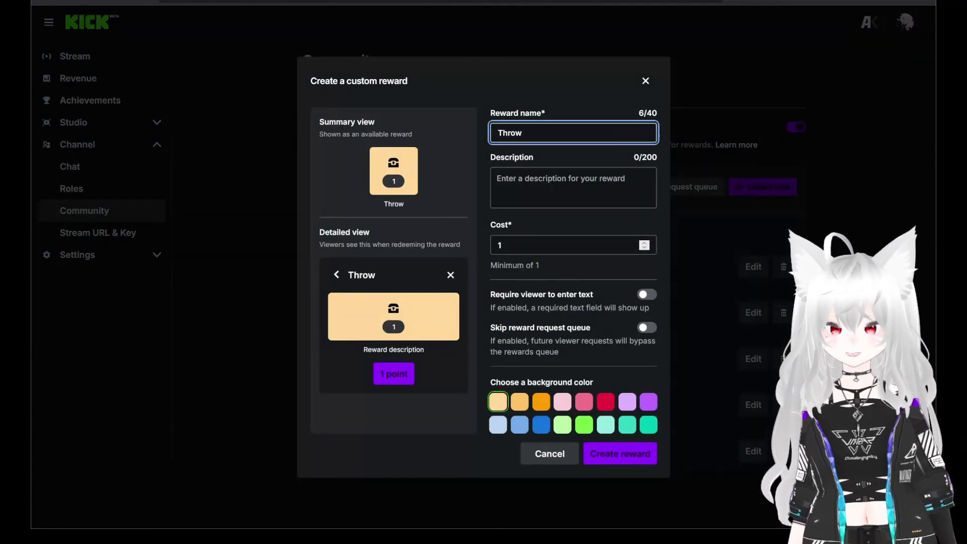
{"action": "type", "text": "Food"}
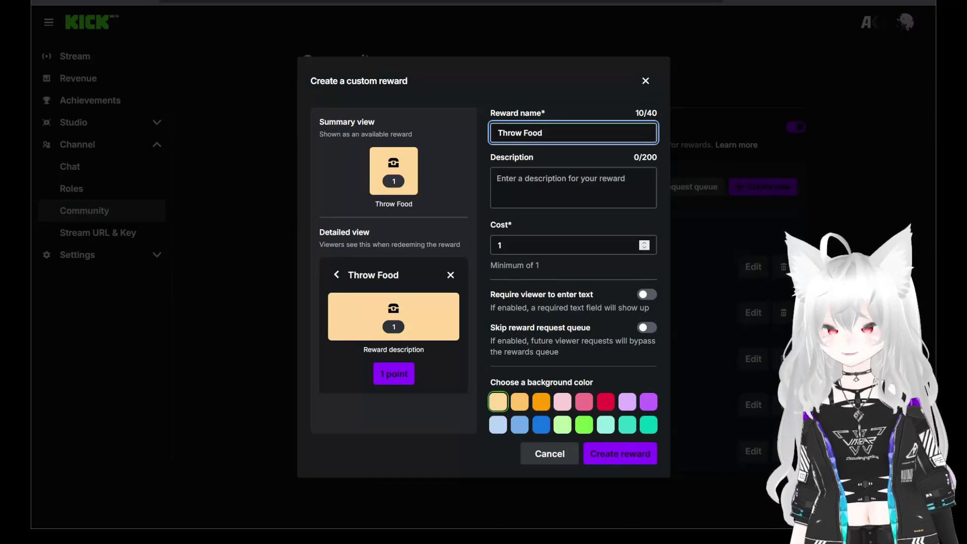
{"action": "left_click", "coordinate": [578, 197]}
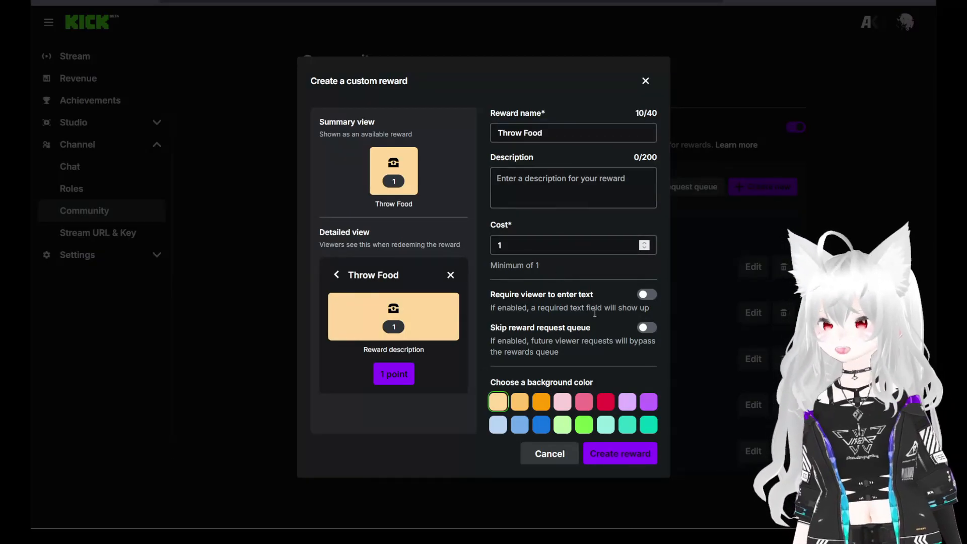
{"action": "left_click", "coordinate": [634, 457]}
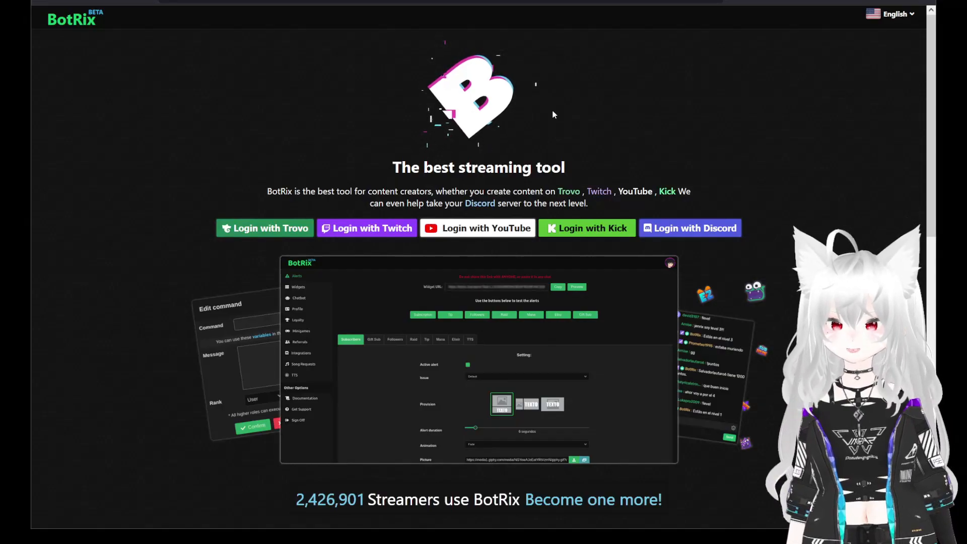
Step: Log in to BotRix with Kick and allow it access to the Kick account
{"action": "left_click", "coordinate": [599, 227]}
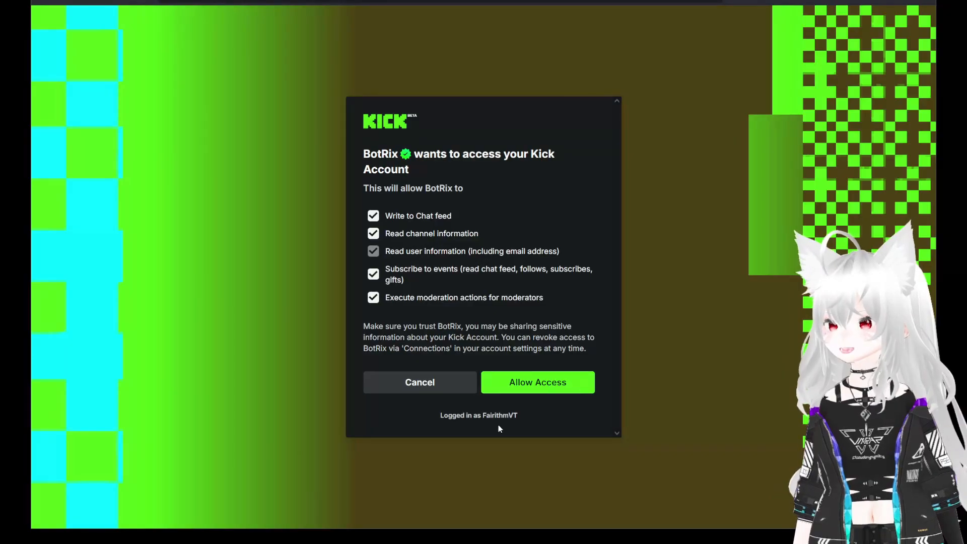
{"action": "left_click", "coordinate": [541, 389]}
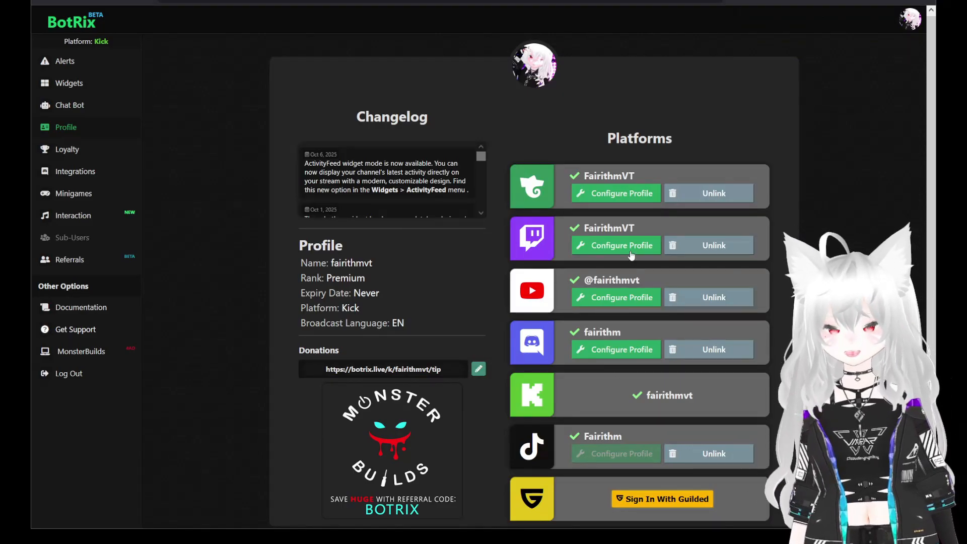
Step: Switch the BotRix profile being configured to Twitch and then to YouTube
{"action": "left_click", "coordinate": [631, 255]}
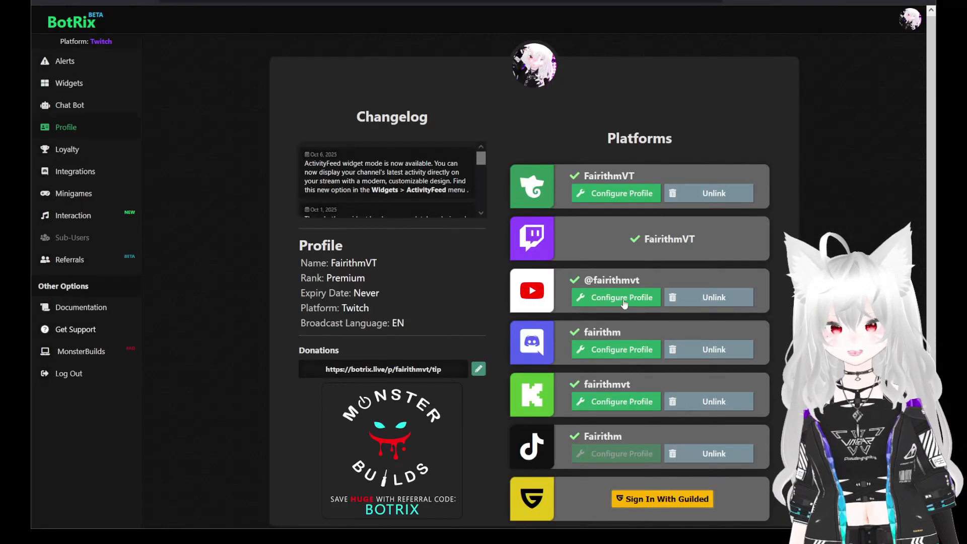
{"action": "left_click", "coordinate": [623, 301]}
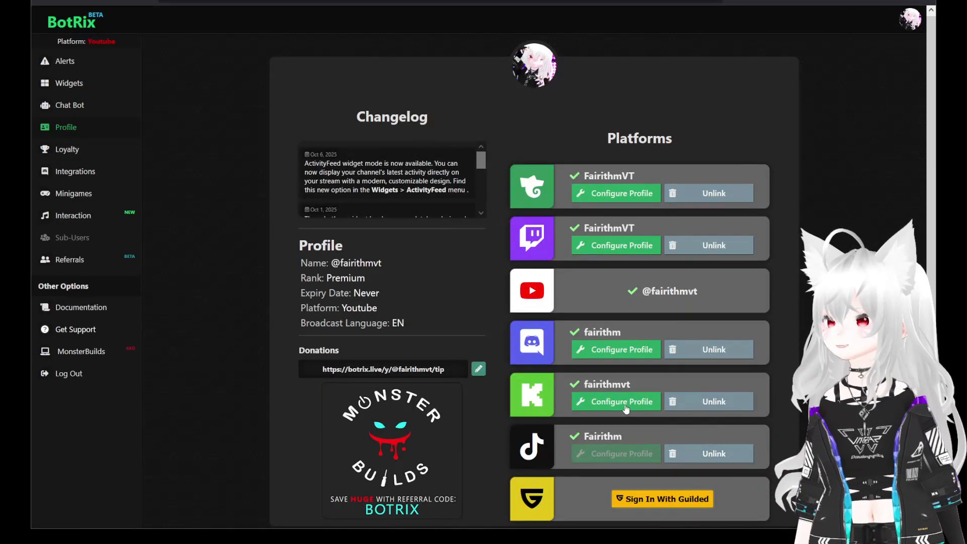
Step: Switch the BotRix profile being configured to Kick and open its loyalty store
{"action": "left_click", "coordinate": [625, 404]}
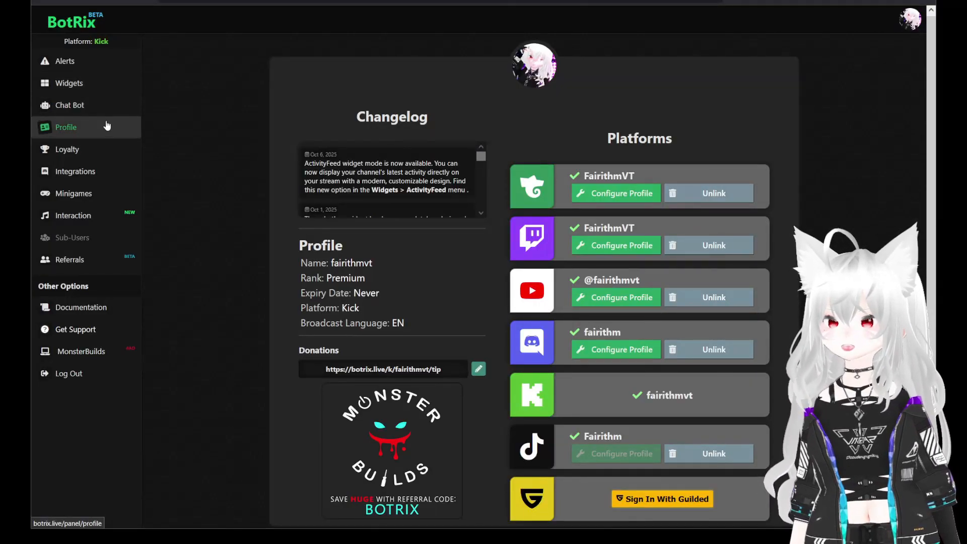
{"action": "left_click", "coordinate": [99, 151]}
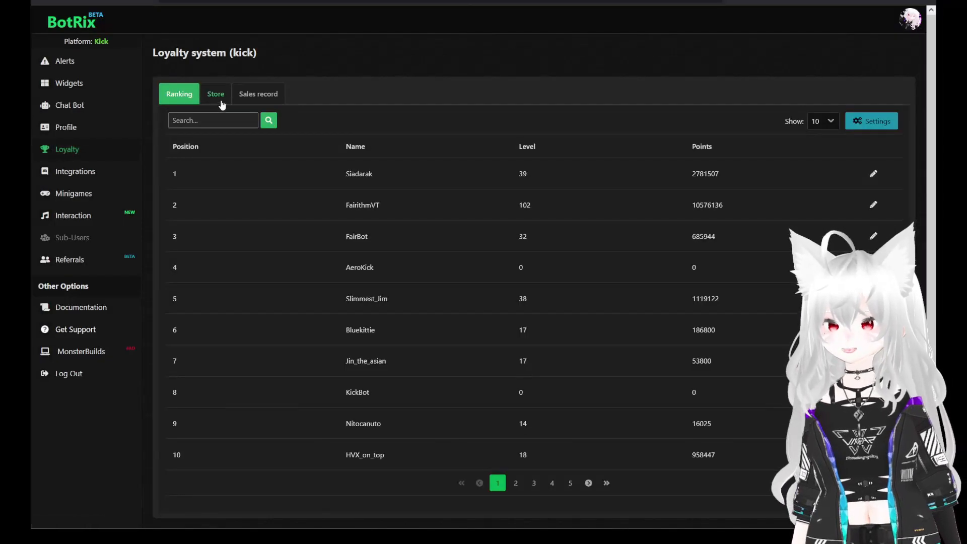
{"action": "left_click", "coordinate": [216, 95]}
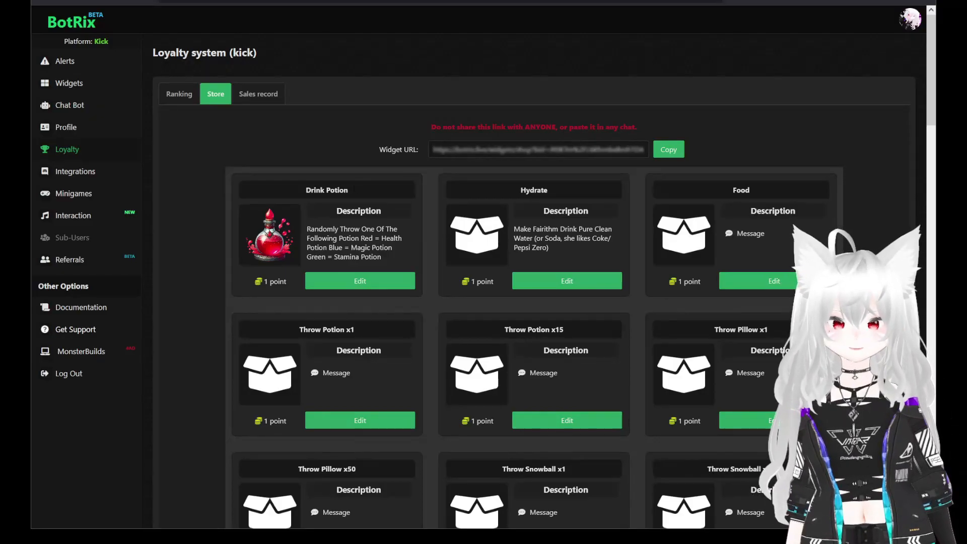
Step: Switch to the BotRix and T.I.T.S. trigger code generator and generate and copy the code for the trigger Throw Bits
{"action": "left_click", "coordinate": [484, 1]}
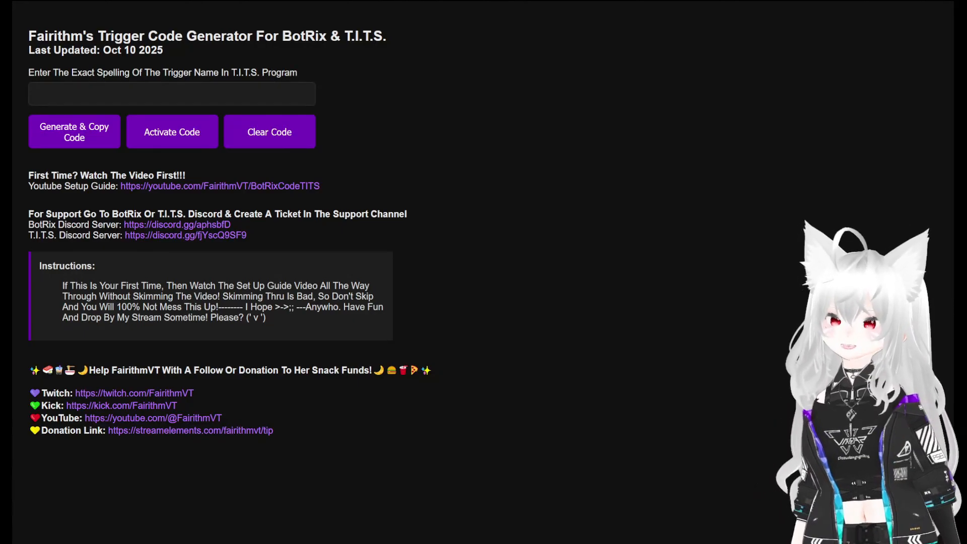
{"action": "left_click", "coordinate": [73, 95]}
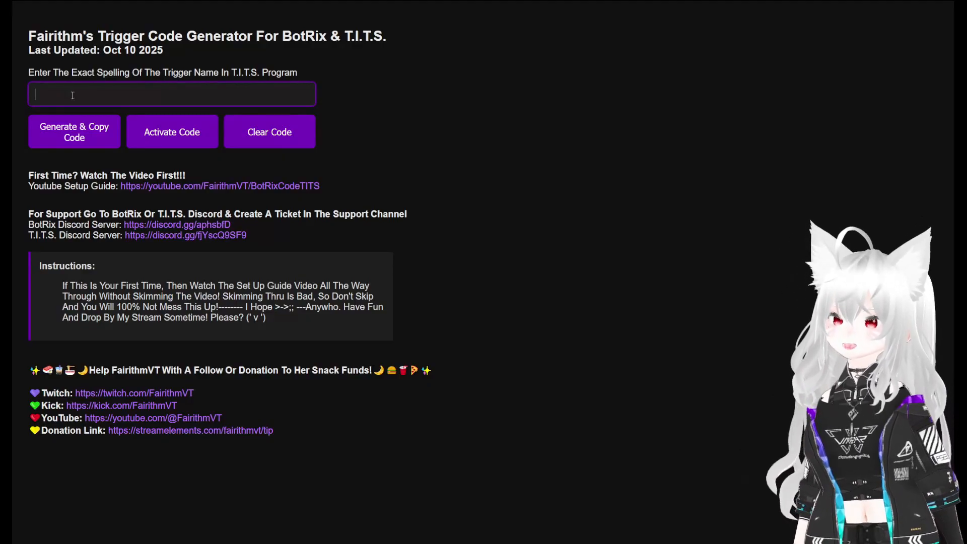
{"action": "type", "text": "Thro"}
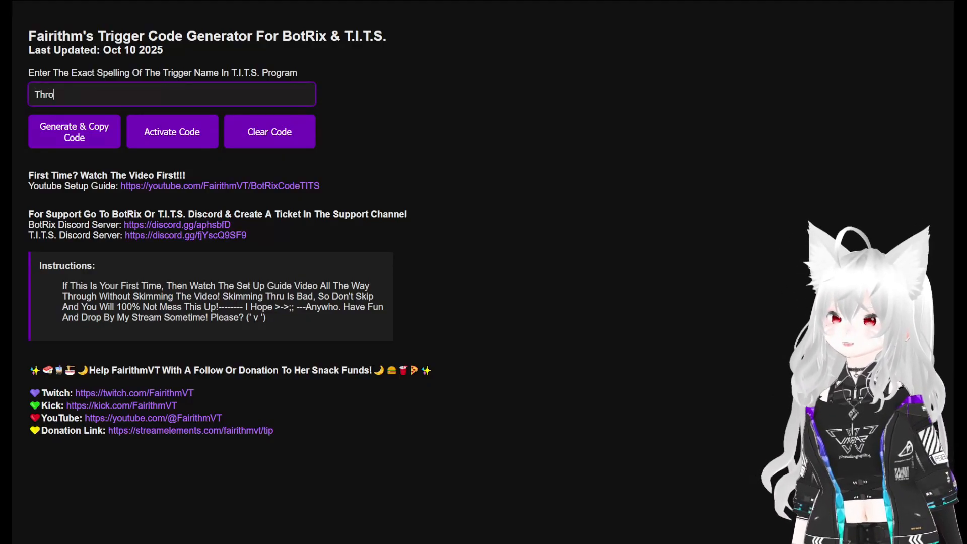
{"action": "type", "text": "w "}
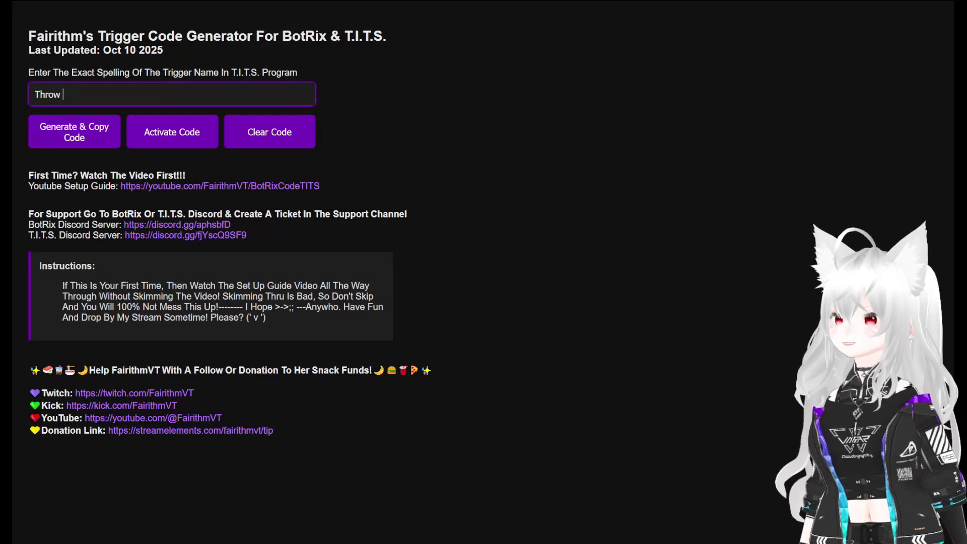
{"action": "type", "text": "Bit"}
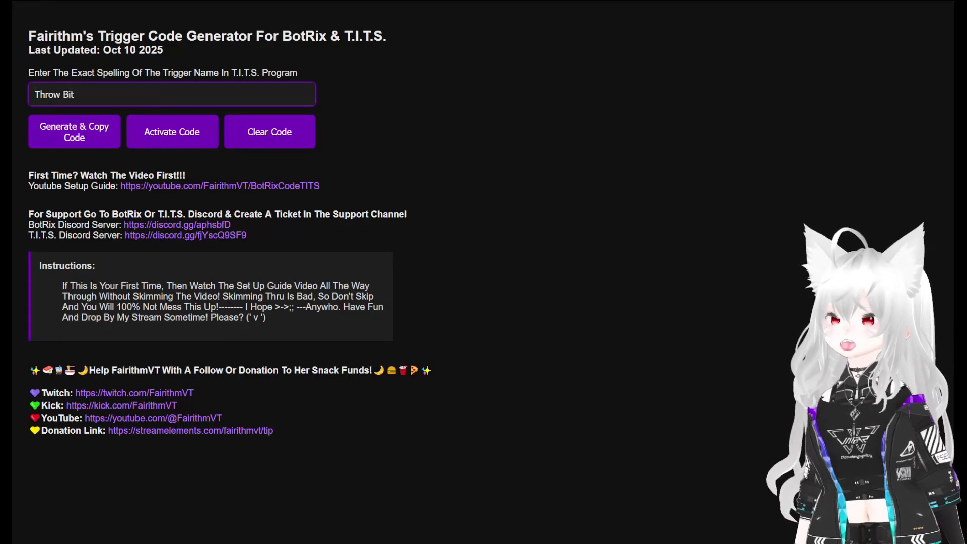
{"action": "type", "text": "s"}
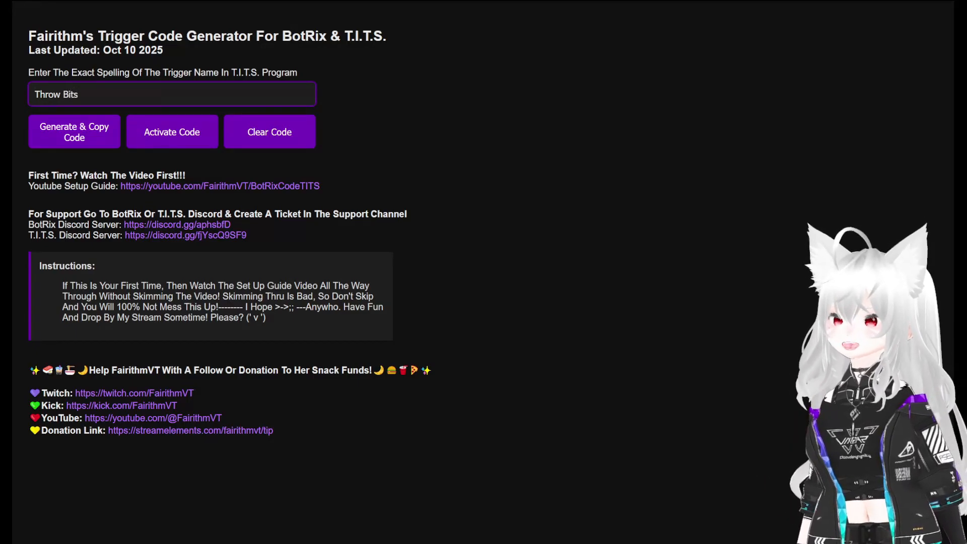
{"action": "left_click", "coordinate": [325, 171]}
{"action": "left_click", "coordinate": [66, 134]}
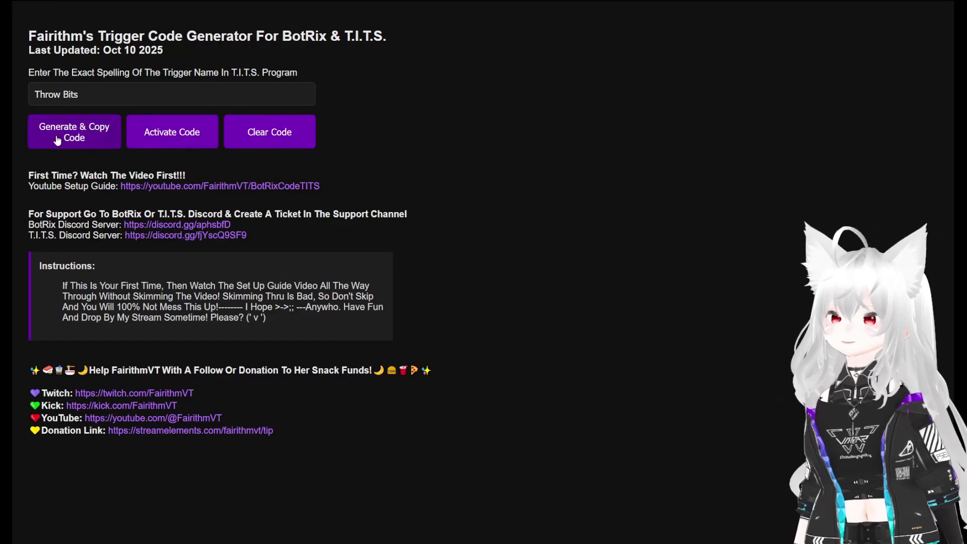
{"action": "left_click", "coordinate": [57, 140]}
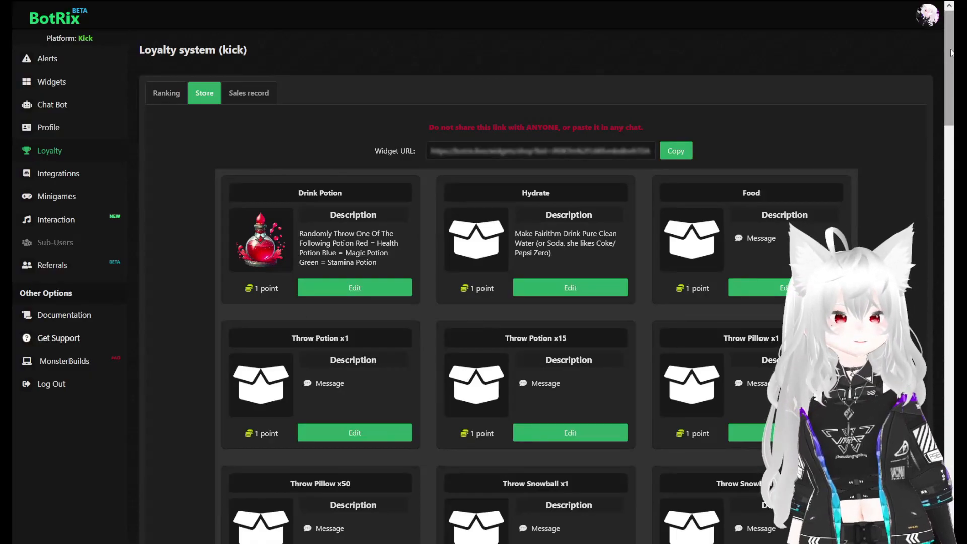
Step: Switch back to the BotRix Kick loyalty store and start a new article named Throw Bits
{"action": "left_click_drag", "start_coordinate": [950, 52], "coordinate": [950, 347]}
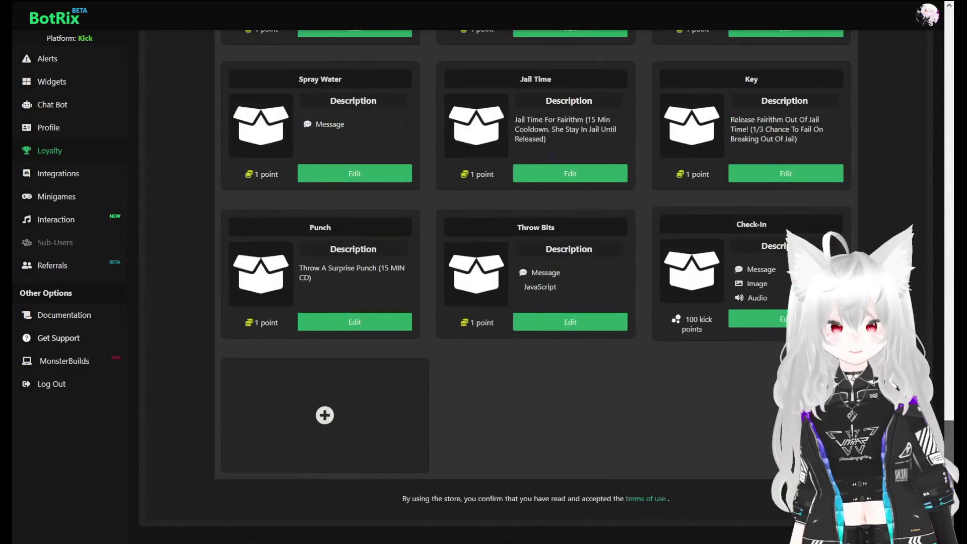
{"action": "left_click", "coordinate": [331, 425]}
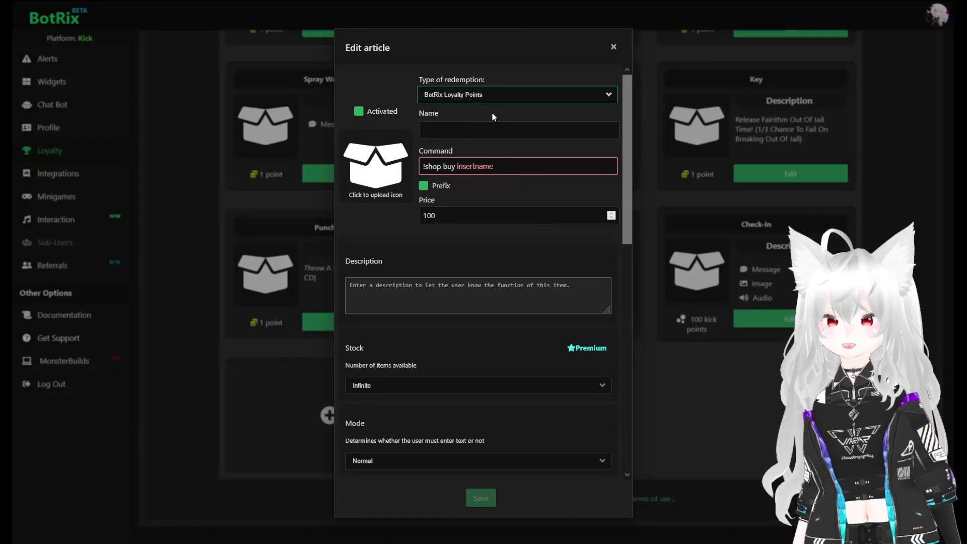
{"action": "left_click", "coordinate": [487, 129]}
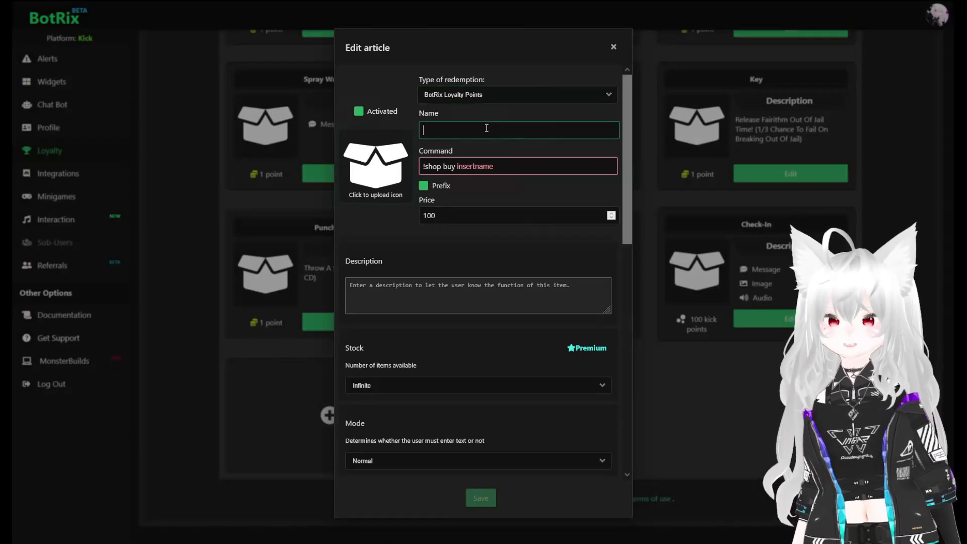
{"action": "type", "text": "Throw Bits"}
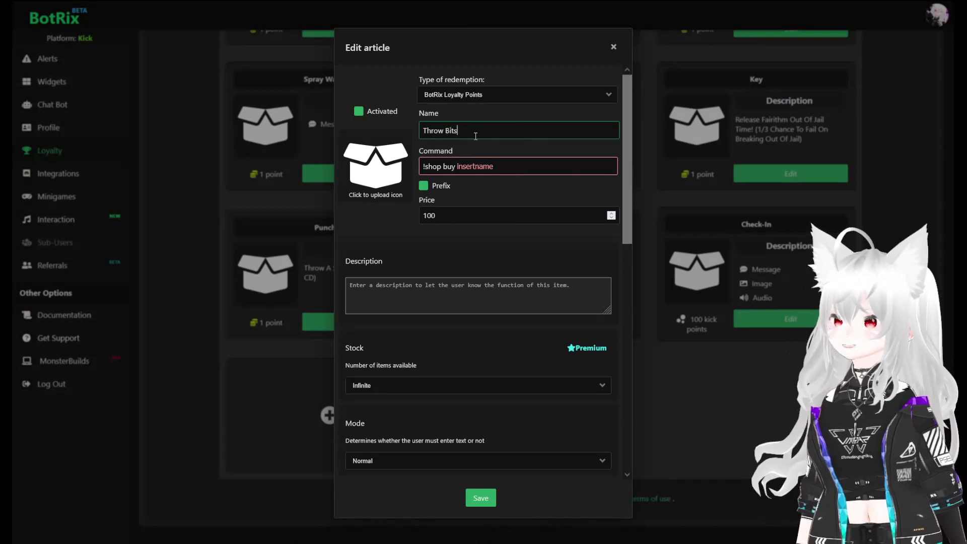
Step: Turn off the command prefix for the article and set its command to !ThrowBits
{"action": "left_click", "coordinate": [511, 167]}
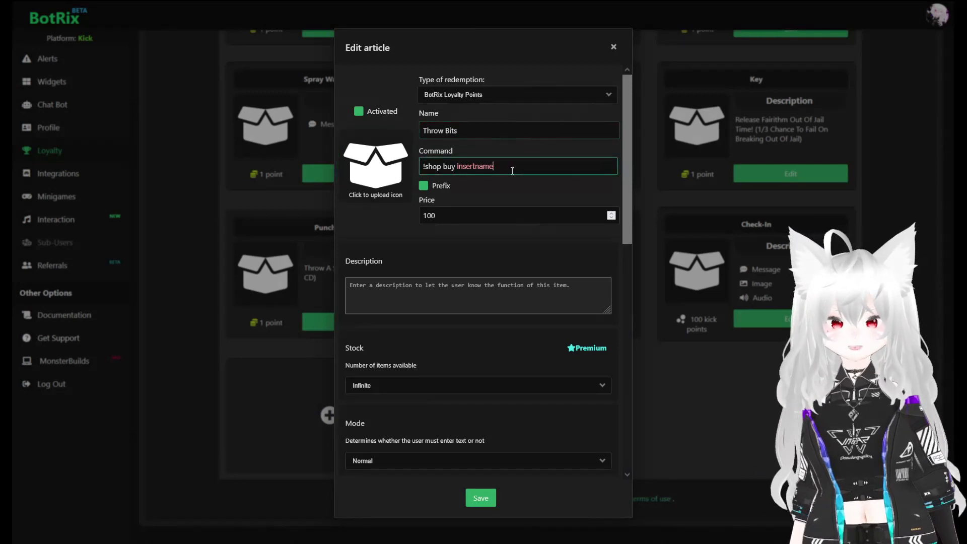
{"action": "left_click", "coordinate": [424, 185]}
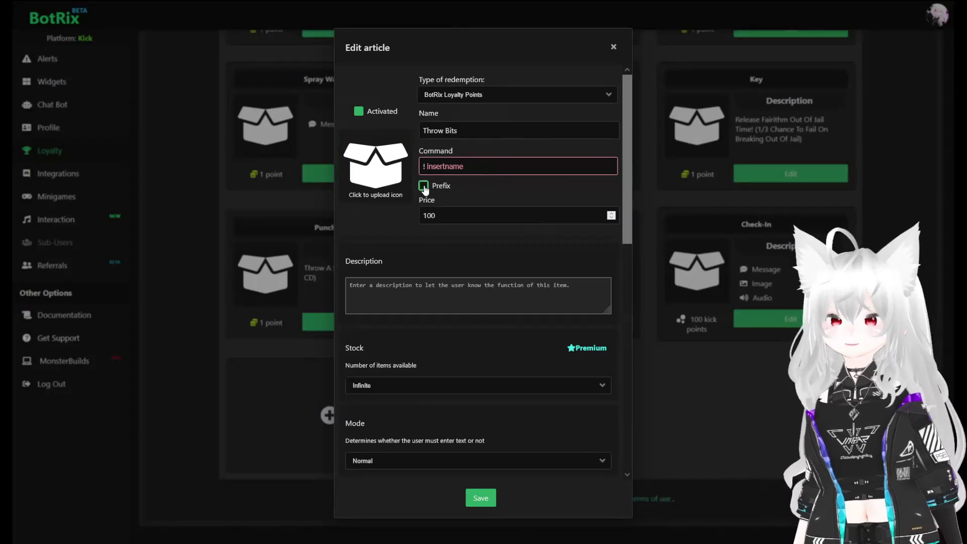
{"action": "left_click", "coordinate": [490, 166]}
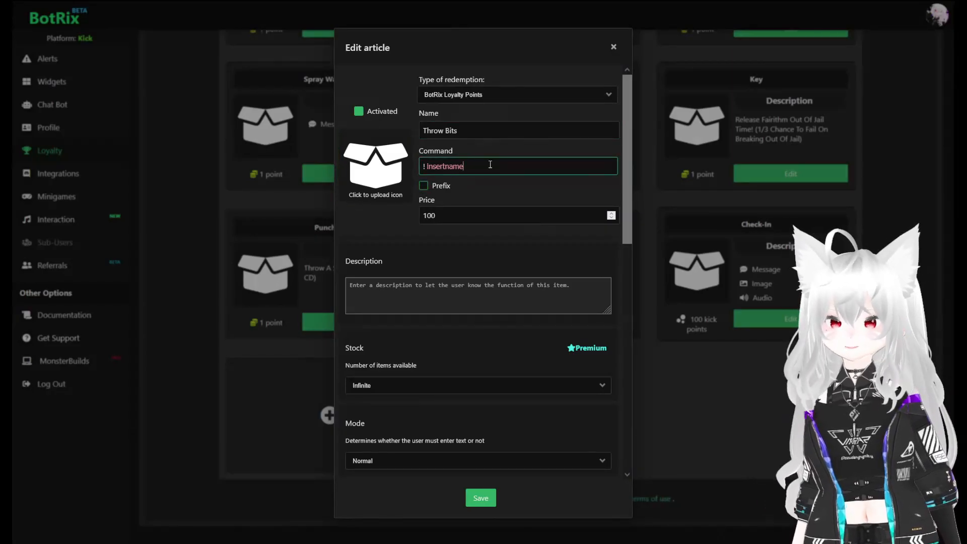
{"action": "key", "text": "BackSpace"}
{"action": "key", "text": "BackSpace"}
{"action": "key", "text": "BackSpace"}
{"action": "key", "text": "BackSpace"}
{"action": "key", "text": "BackSpace"}
{"action": "key", "text": "BackSpace"}
{"action": "key", "text": "BackSpace"}
{"action": "key", "text": "BackSpace"}
{"action": "key", "text": "BackSpace"}
{"action": "key", "text": "BackSpace"}
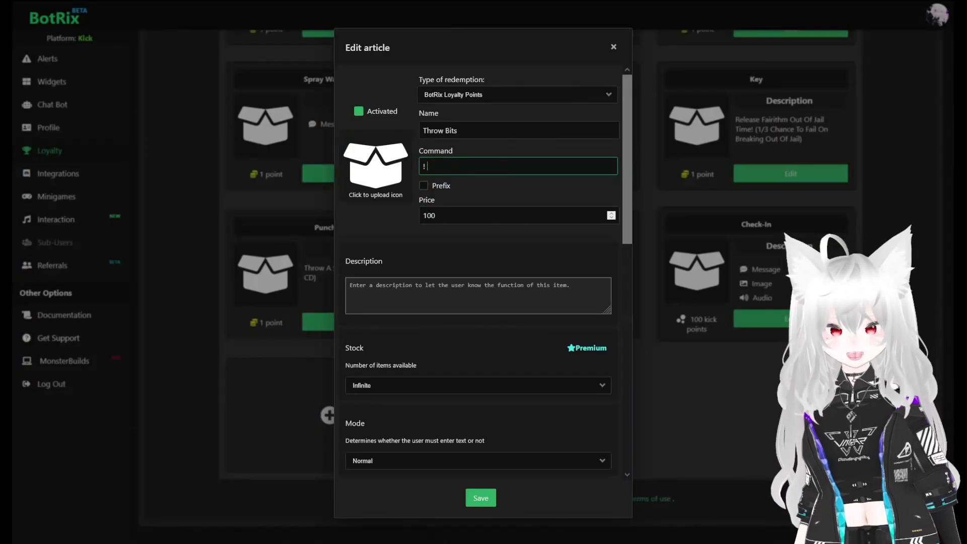
{"action": "type", "text": "ThrowBits"}
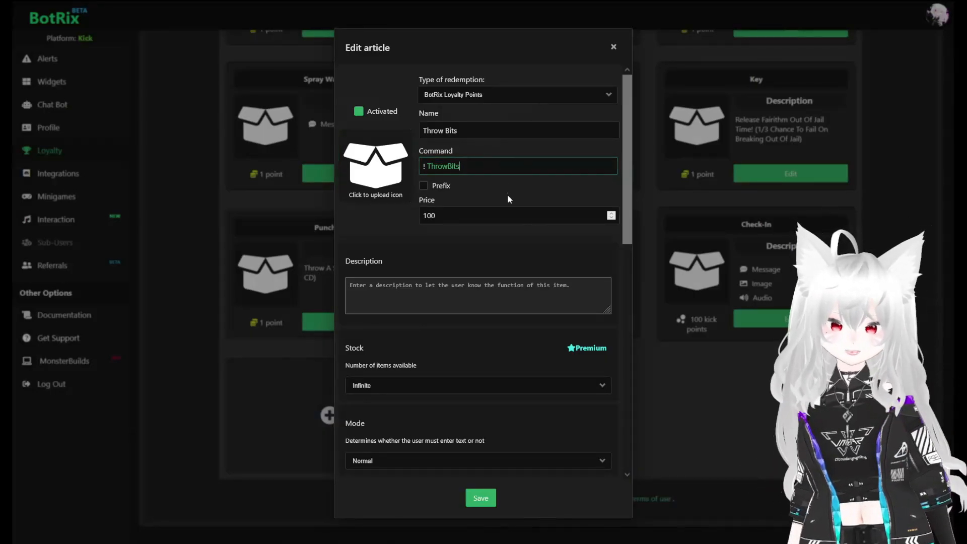
Step: Set the Throw Bits article's price to 1
{"action": "left_click", "coordinate": [494, 212]}
{"action": "left_click_drag", "start_coordinate": [477, 213], "coordinate": [367, 214]}
{"action": "type", "text": "1"}
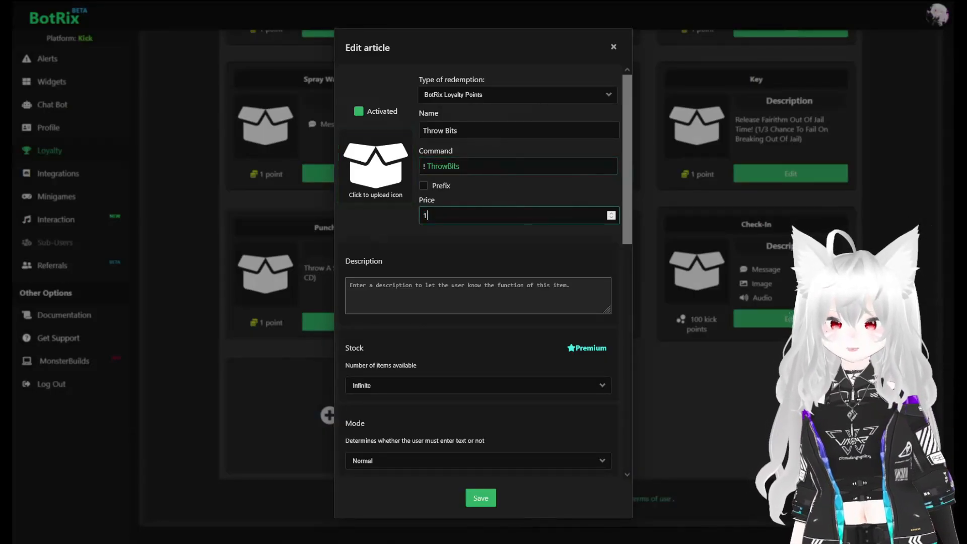
Step: Go through the article's remaining settings and add a Javascript action to it
{"action": "scroll", "coordinate": [380, 231], "scroll_direction": "down", "scroll_amount": 5}
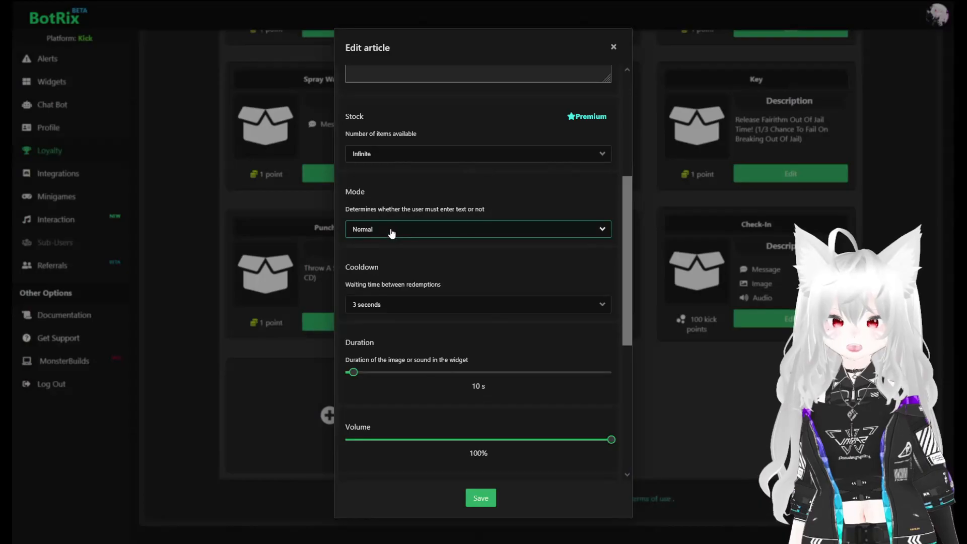
{"action": "scroll", "coordinate": [391, 249], "scroll_direction": "down", "scroll_amount": 2}
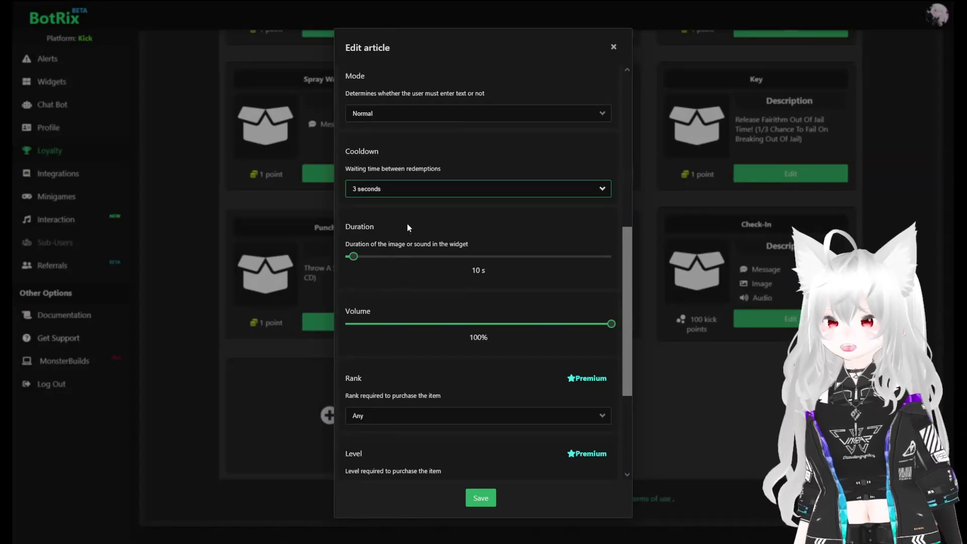
{"action": "scroll", "coordinate": [415, 234], "scroll_direction": "down", "scroll_amount": 1}
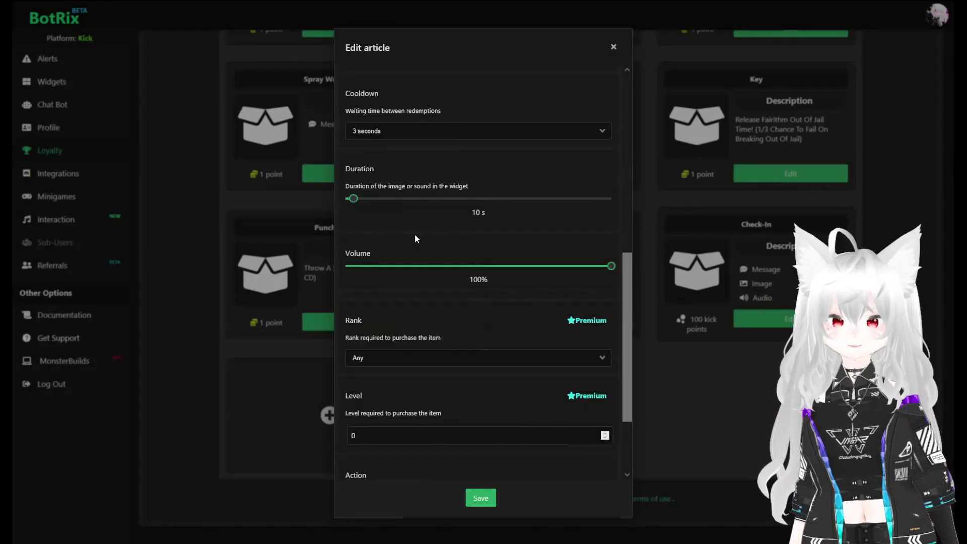
{"action": "scroll", "coordinate": [421, 229], "scroll_direction": "down", "scroll_amount": 1}
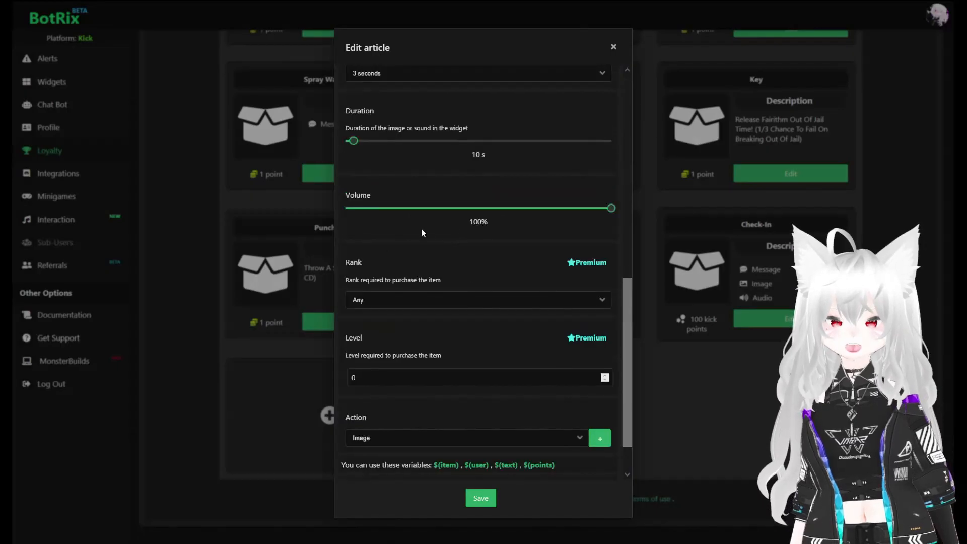
{"action": "scroll", "coordinate": [546, 233], "scroll_direction": "down", "scroll_amount": 1}
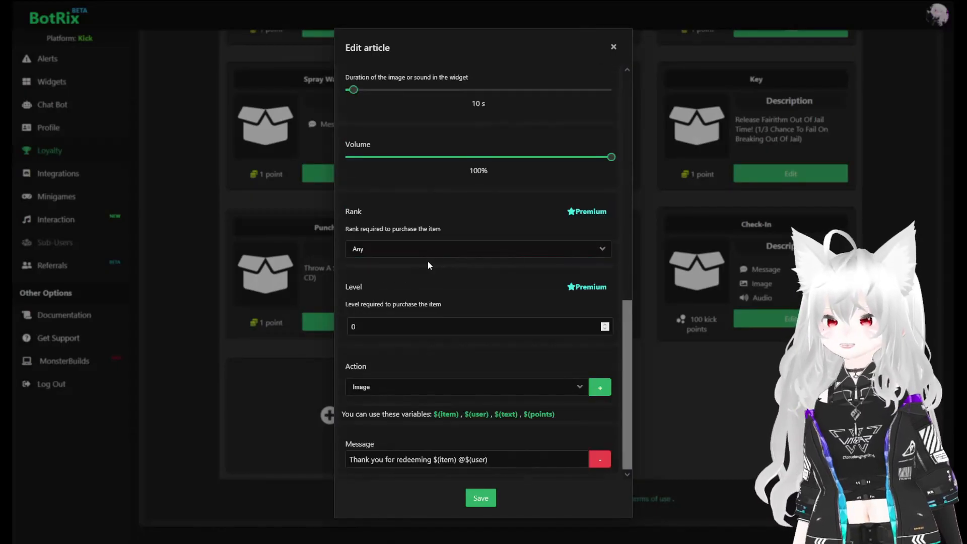
{"action": "left_click", "coordinate": [403, 328]}
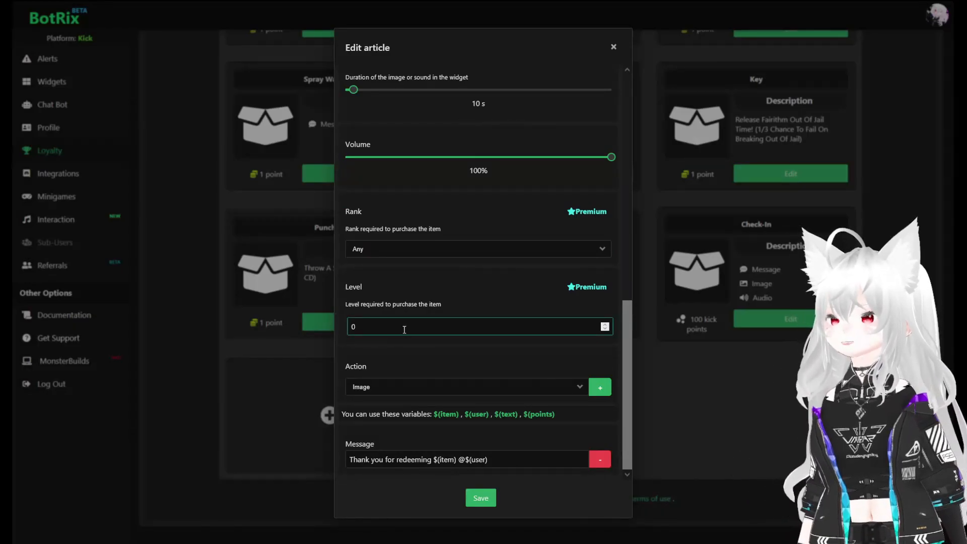
{"action": "left_click", "coordinate": [417, 360]}
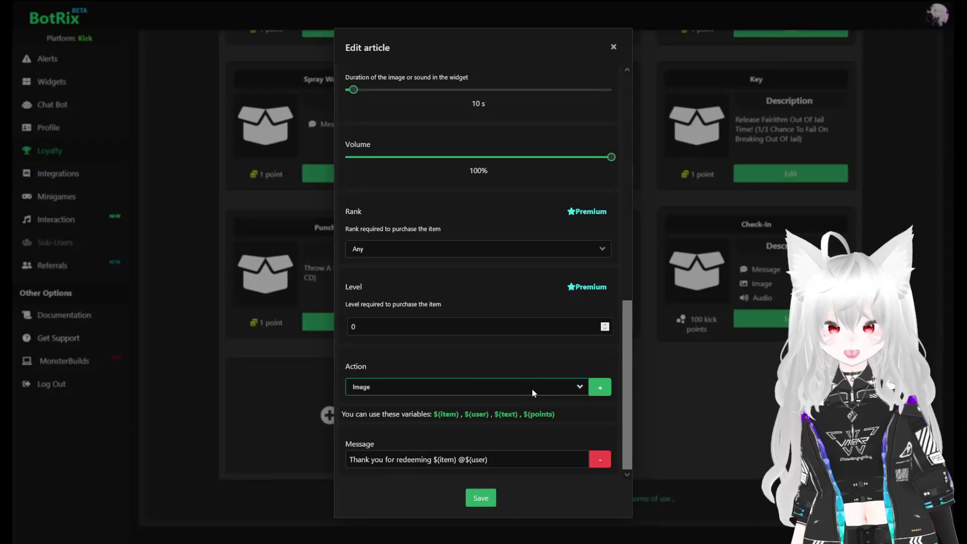
{"action": "left_click", "coordinate": [397, 449]}
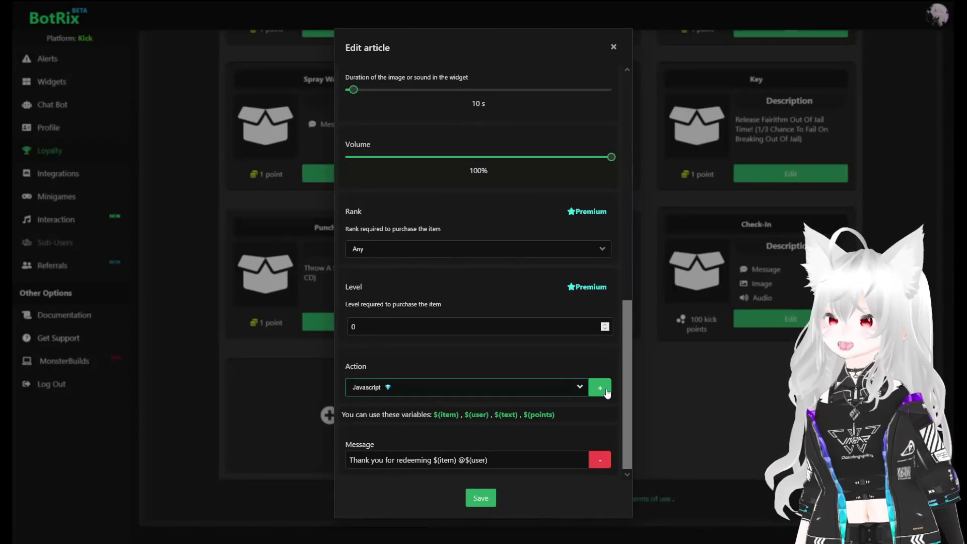
{"action": "left_click", "coordinate": [600, 387]}
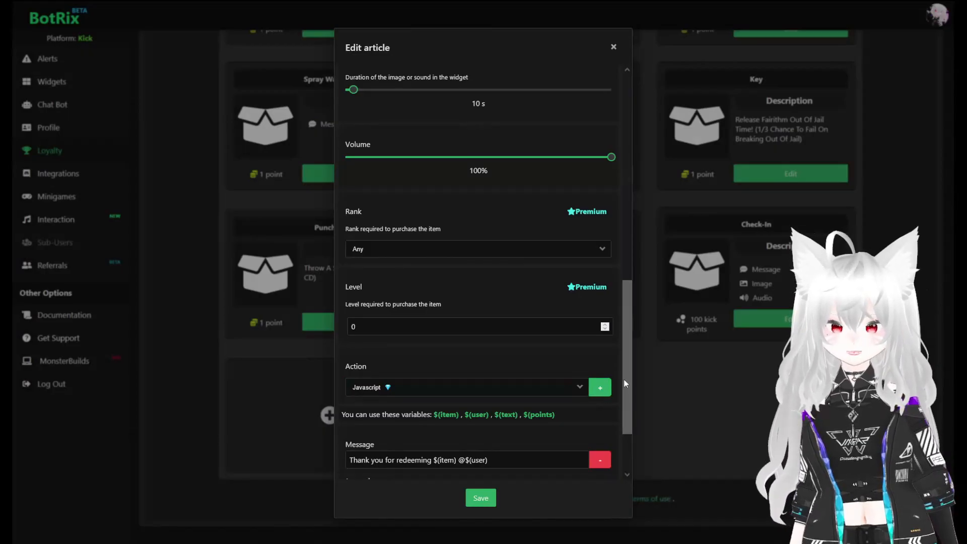
Step: Paste the copied trigger code into the JavaScript action, try to save the article, and close the editor
{"action": "left_click_drag", "start_coordinate": [624, 379], "coordinate": [622, 415]}
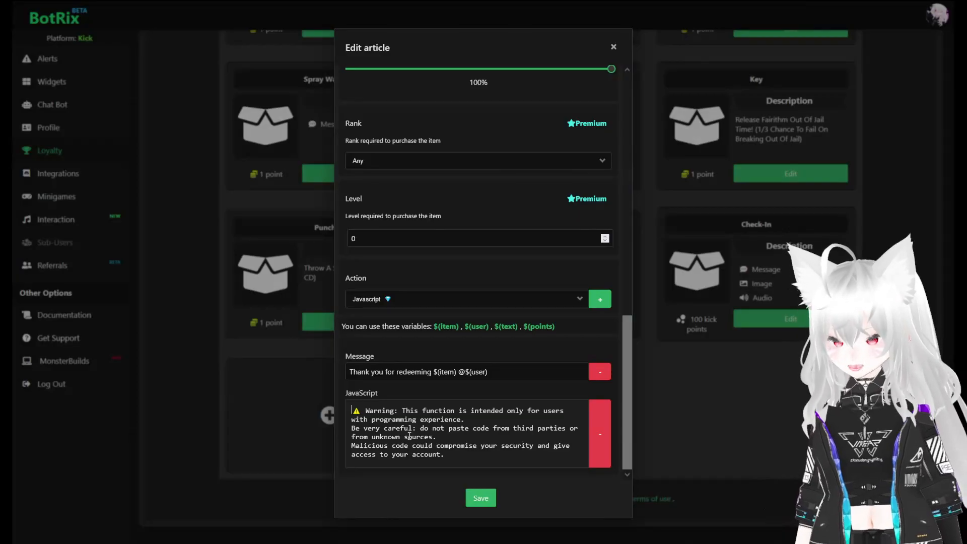
{"action": "key", "text": "ctrl+v"}
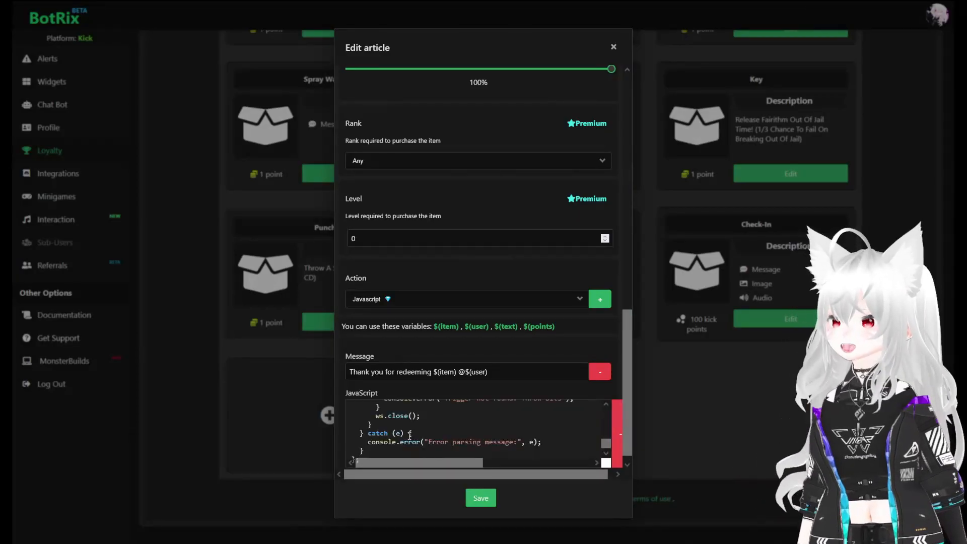
{"action": "left_click", "coordinate": [480, 498]}
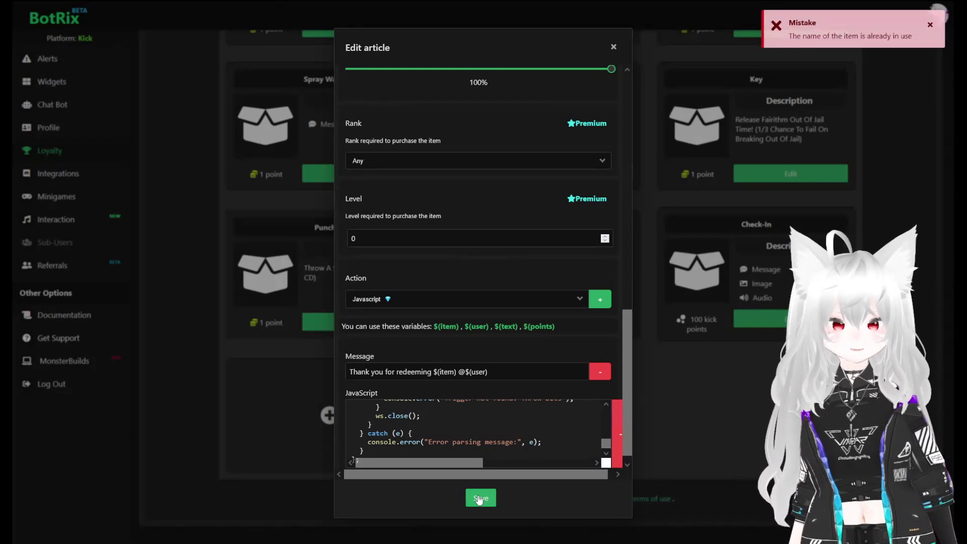
{"action": "left_click", "coordinate": [613, 47]}
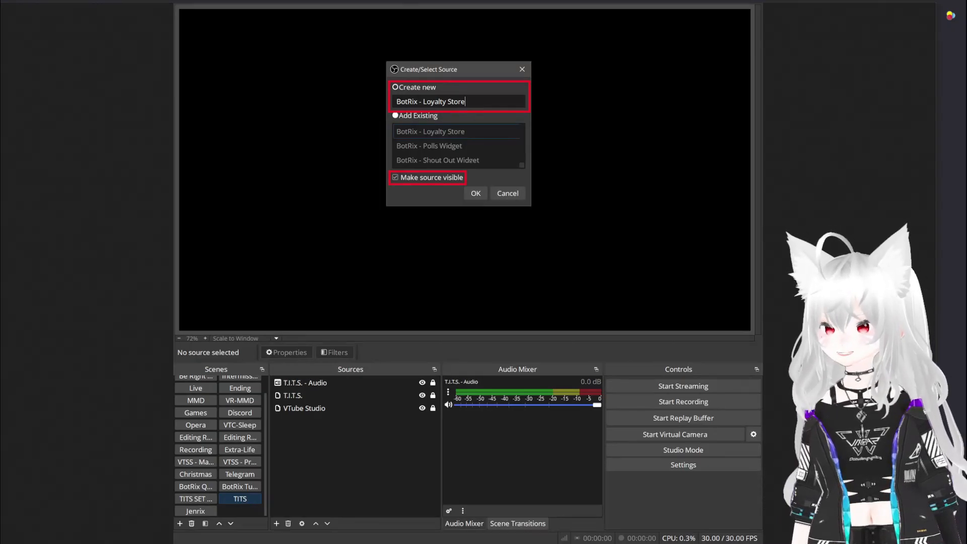
Step: Switch to OBS and create a new visible source named BotRix - Loyalty Store in the TITS scene
{"action": "key", "text": "Return"}
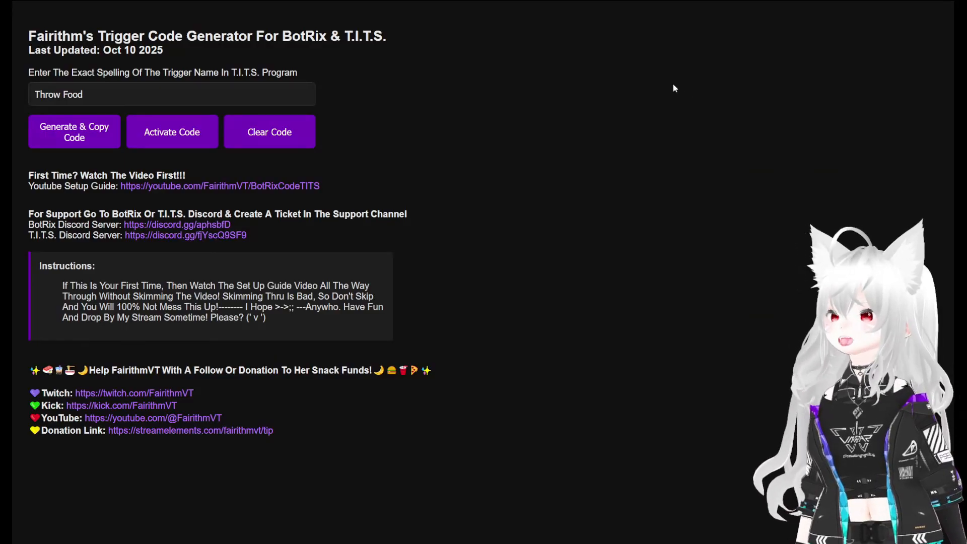
Step: Clear the trigger code generator, enter the trigger name Throw Food, and generate and copy its code
{"action": "left_click", "coordinate": [300, 147]}
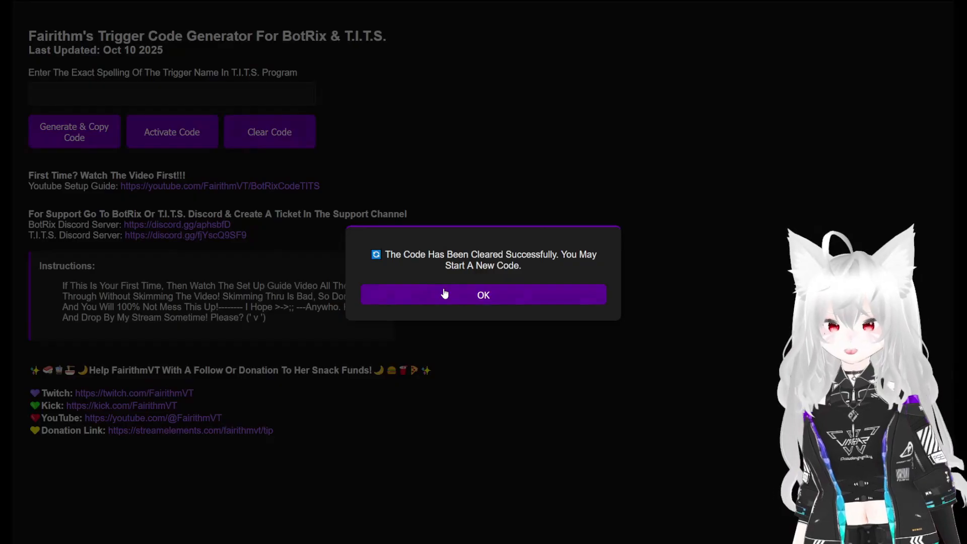
{"action": "left_click", "coordinate": [444, 293]}
{"action": "left_click", "coordinate": [160, 98]}
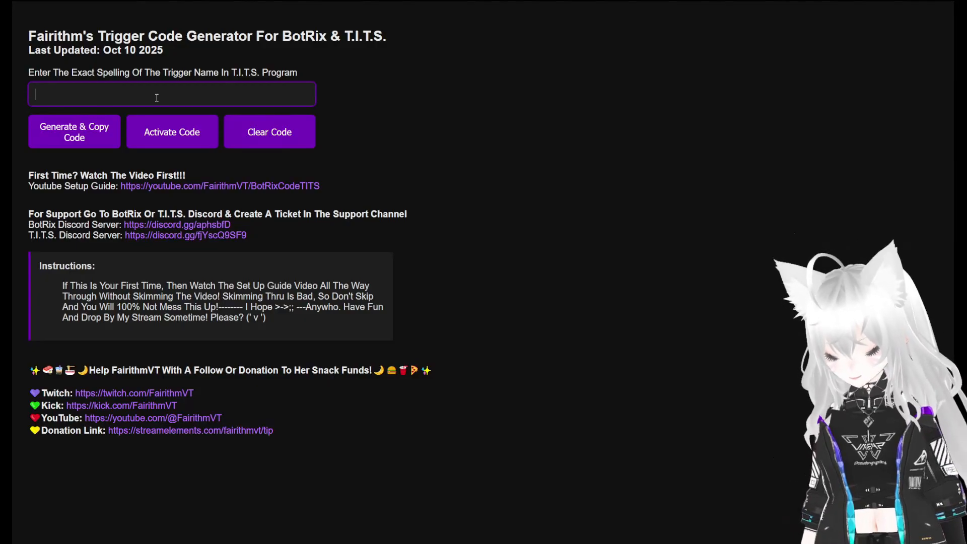
{"action": "type", "text": "Throw"}
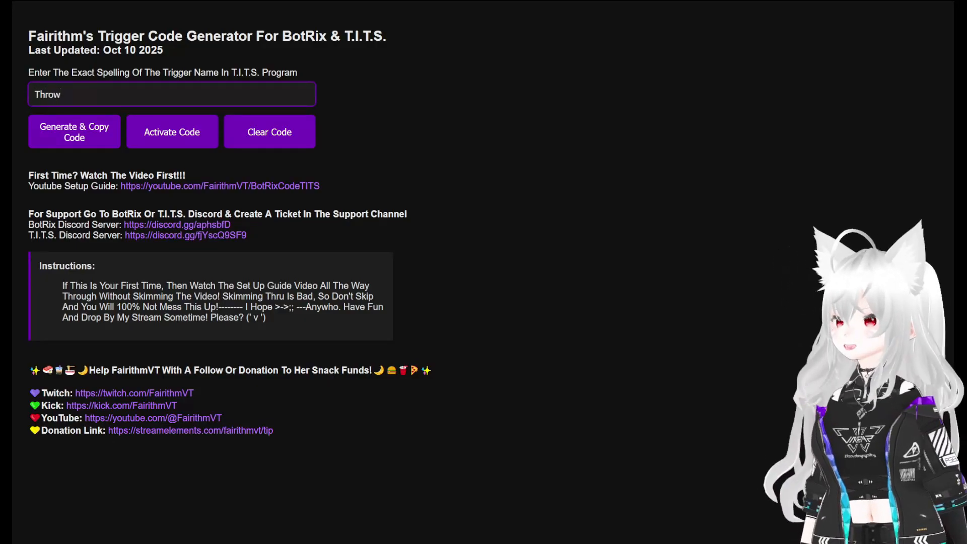
{"action": "type", "text": " Food"}
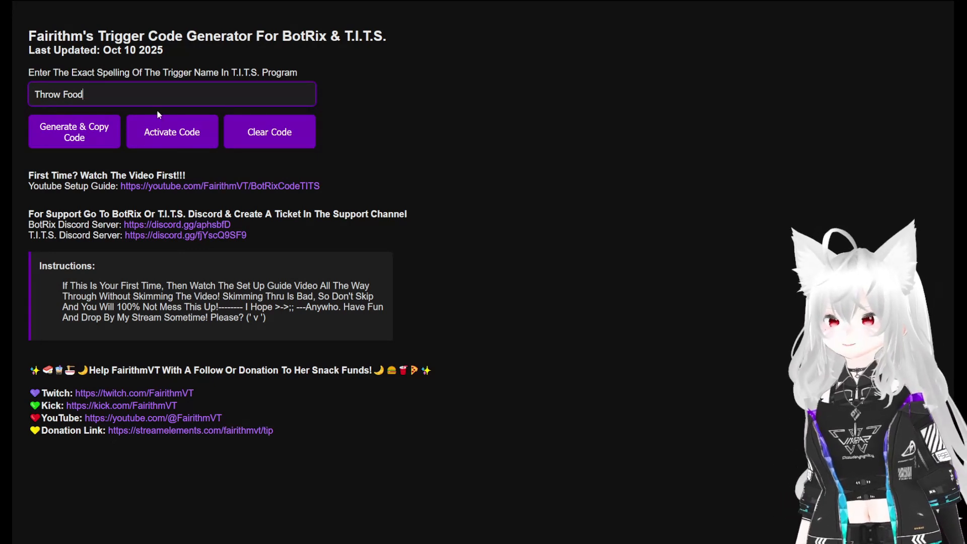
{"action": "left_click", "coordinate": [106, 134]}
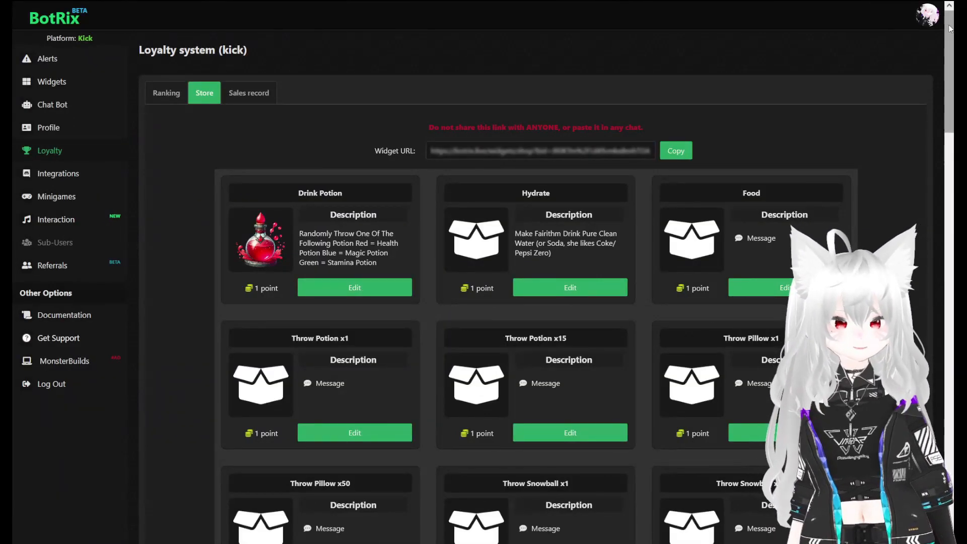
Step: Switch to the BotRix loyalty store and create a new article redeemed with Kick Channel Points, linked to the Throw Food reward
{"action": "scroll", "coordinate": [535, 287], "scroll_direction": "down", "scroll_amount": 20}
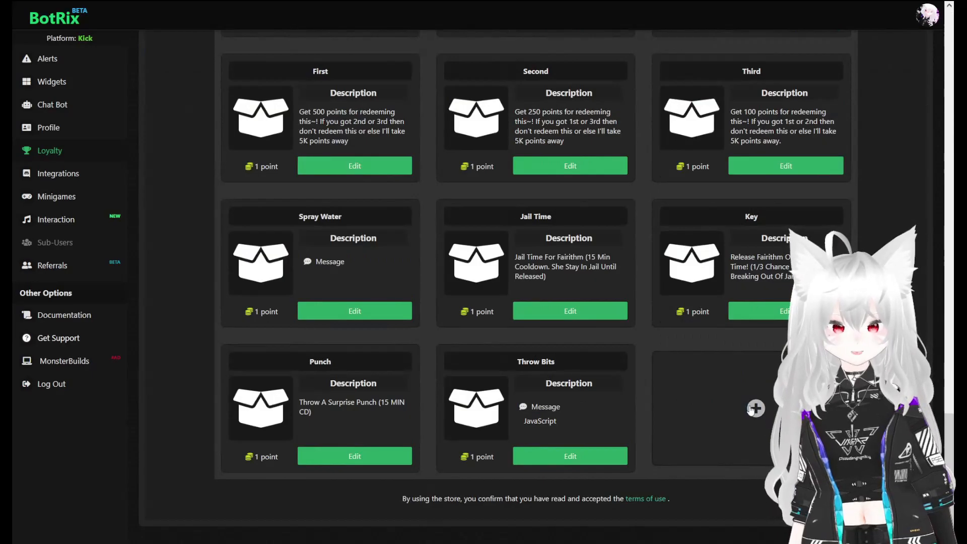
{"action": "left_click", "coordinate": [755, 409]}
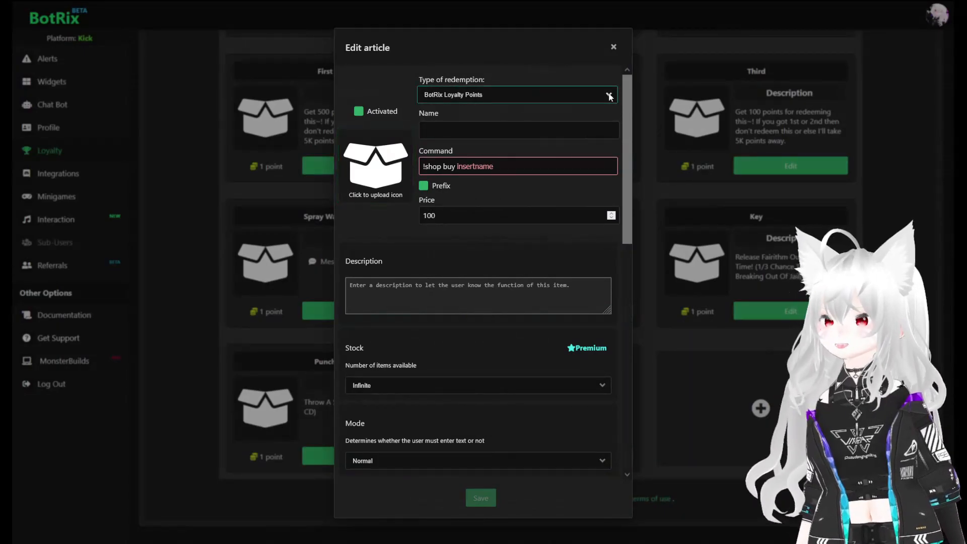
{"action": "left_click", "coordinate": [456, 127]}
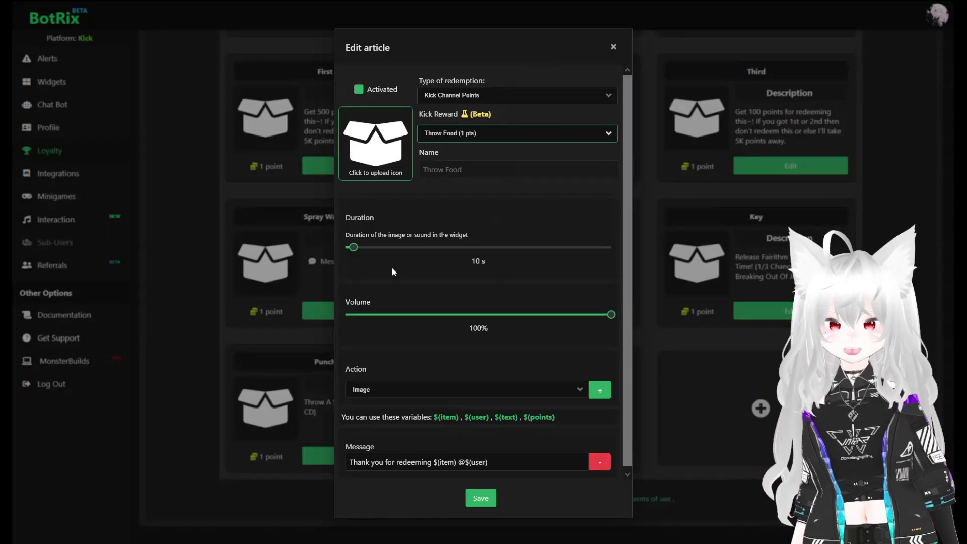
{"action": "left_click_drag", "start_coordinate": [630, 130], "coordinate": [629, 174]}
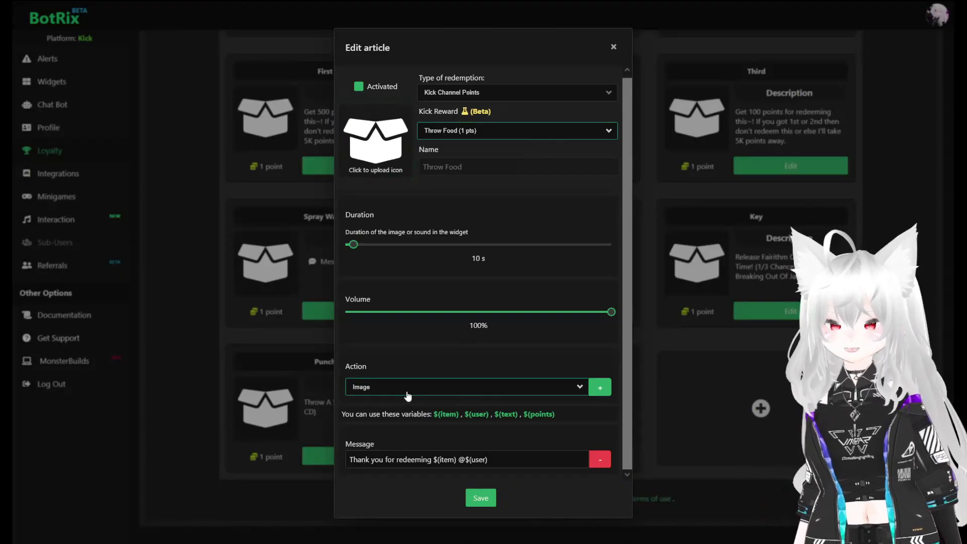
Step: Add a Javascript action to the Throw Food article, paste the copied trigger code into it, save, and check the store list
{"action": "left_click", "coordinate": [393, 460]}
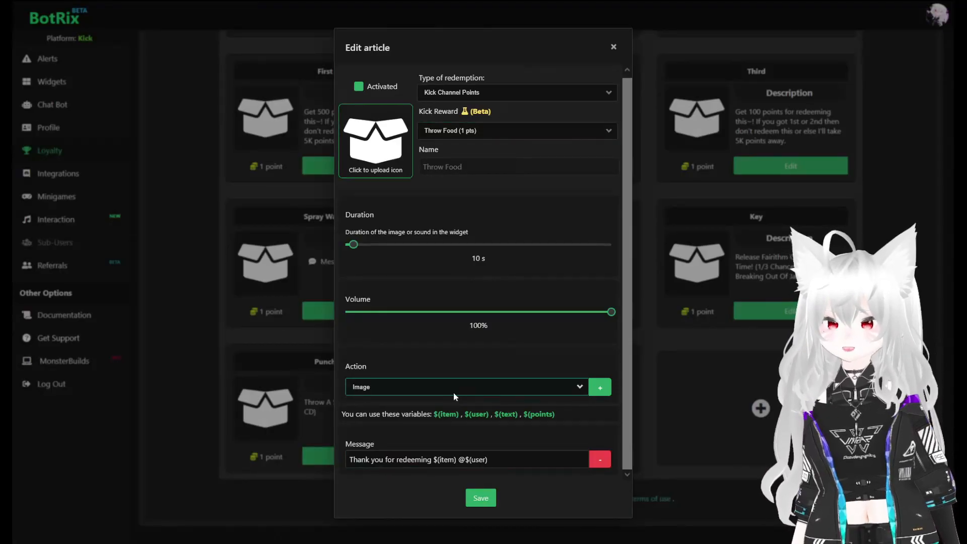
{"action": "left_click", "coordinate": [376, 456]}
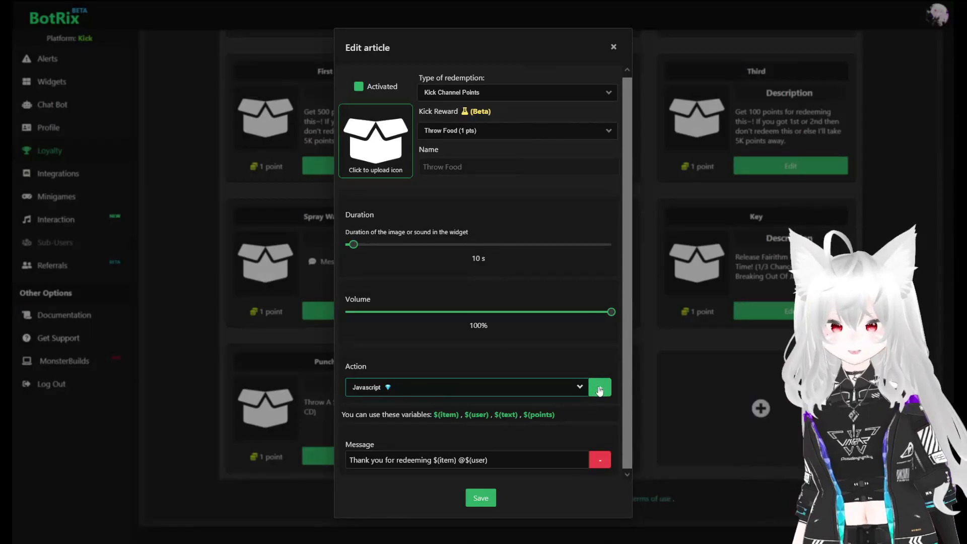
{"action": "left_click", "coordinate": [600, 389]}
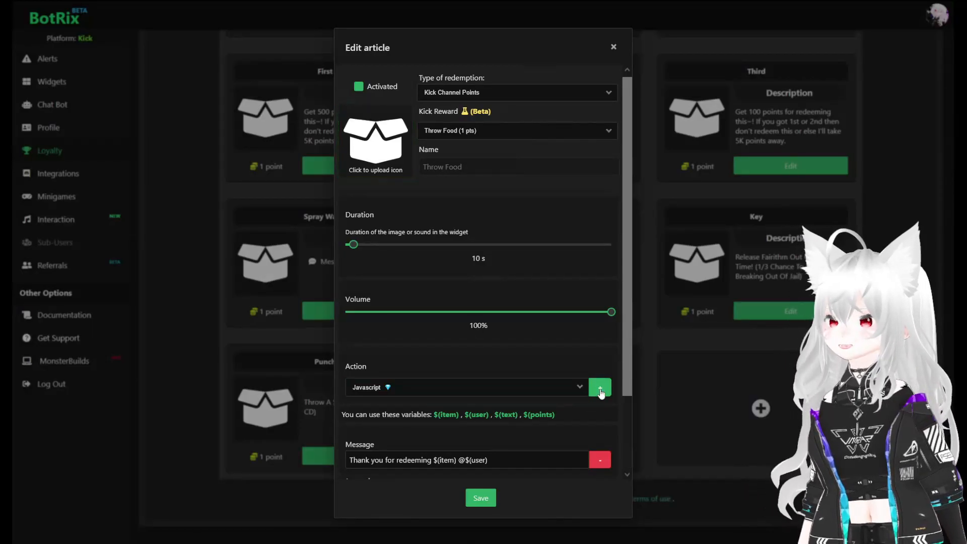
{"action": "scroll", "coordinate": [597, 375], "scroll_direction": "down", "scroll_amount": 2}
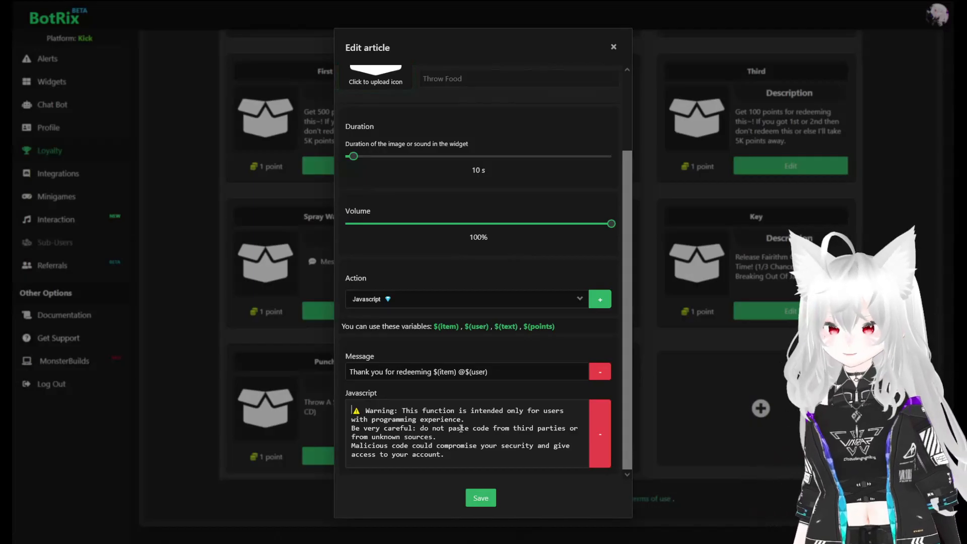
{"action": "key", "text": "ctrl+v"}
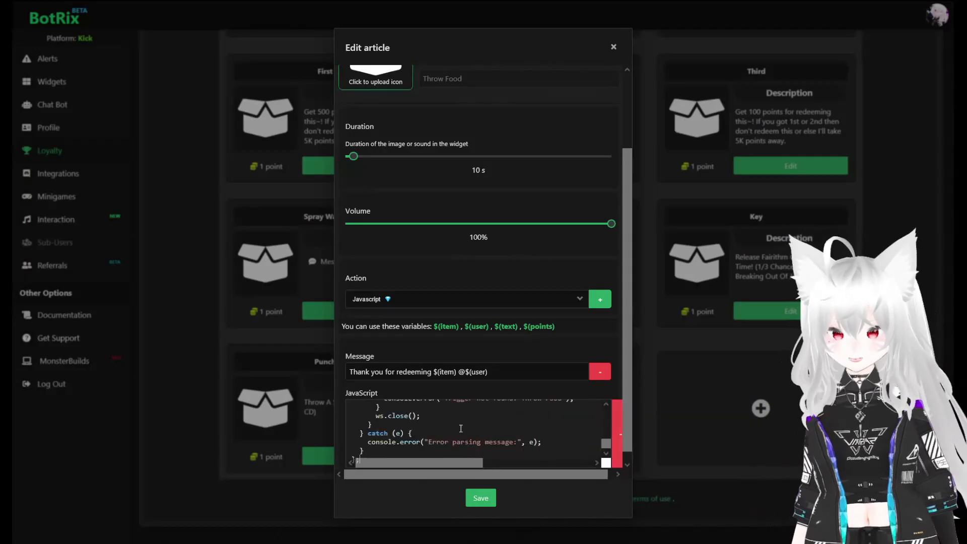
{"action": "left_click", "coordinate": [482, 501]}
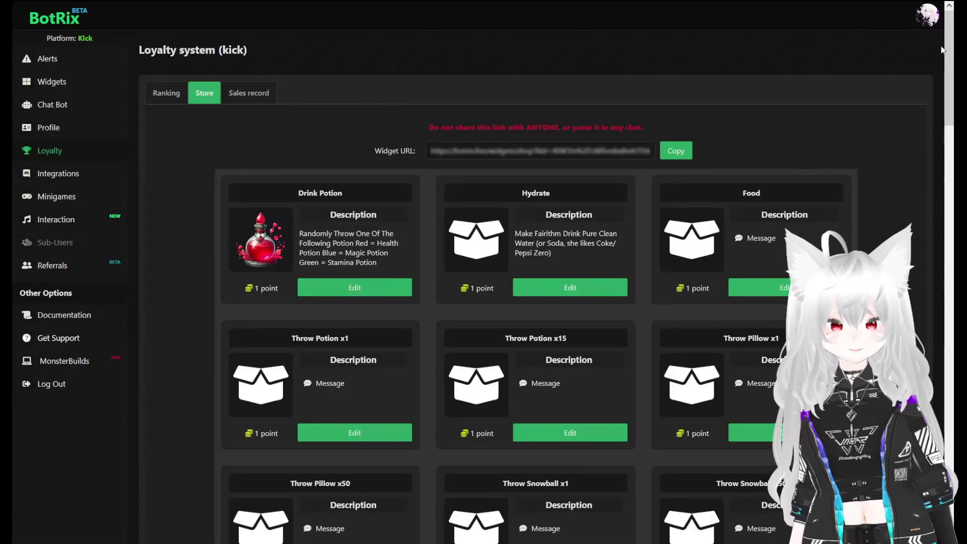
{"action": "left_click_drag", "start_coordinate": [949, 47], "coordinate": [924, 468]}
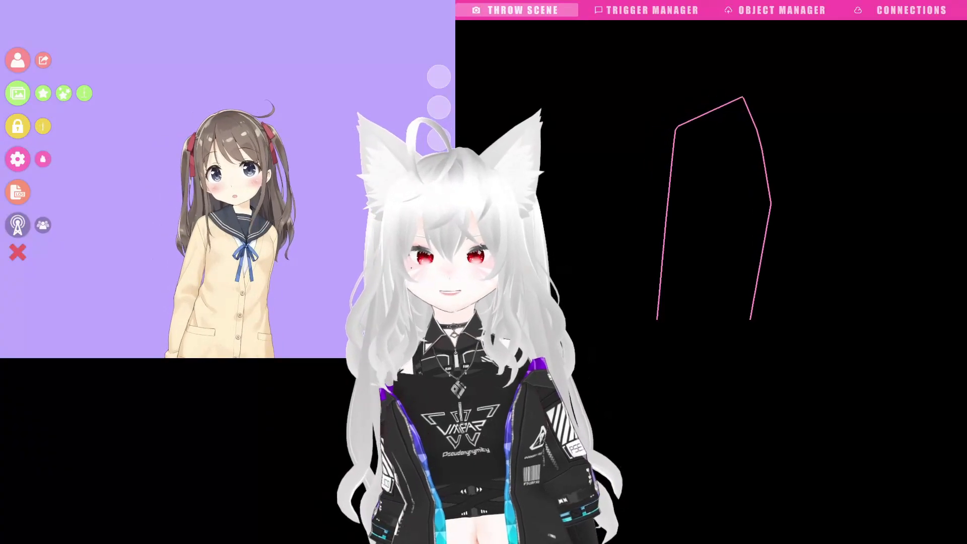
Step: Switch to T.I.T.S., open the throw scene's settings, and review the general and graphics options down to Ray-Tracing
{"action": "mouse_move", "coordinate": [740, 191]}
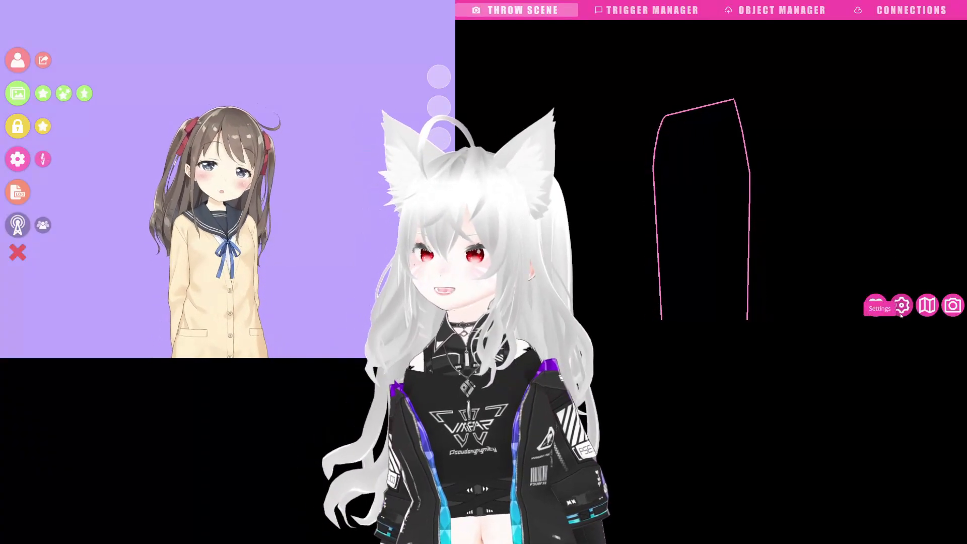
{"action": "left_click", "coordinate": [901, 305]}
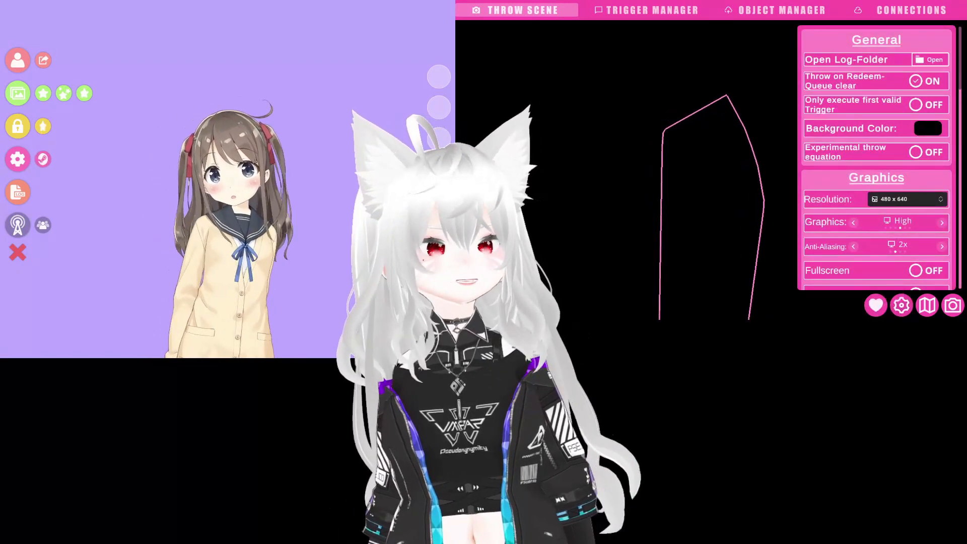
{"action": "scroll", "coordinate": [928, 116], "scroll_direction": "down", "scroll_amount": 4}
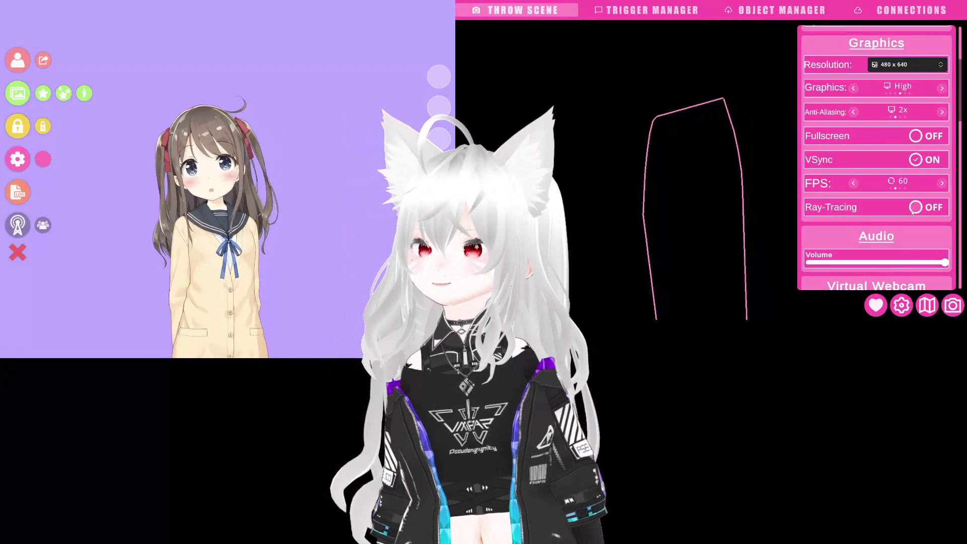
{"action": "left_click", "coordinate": [913, 211]}
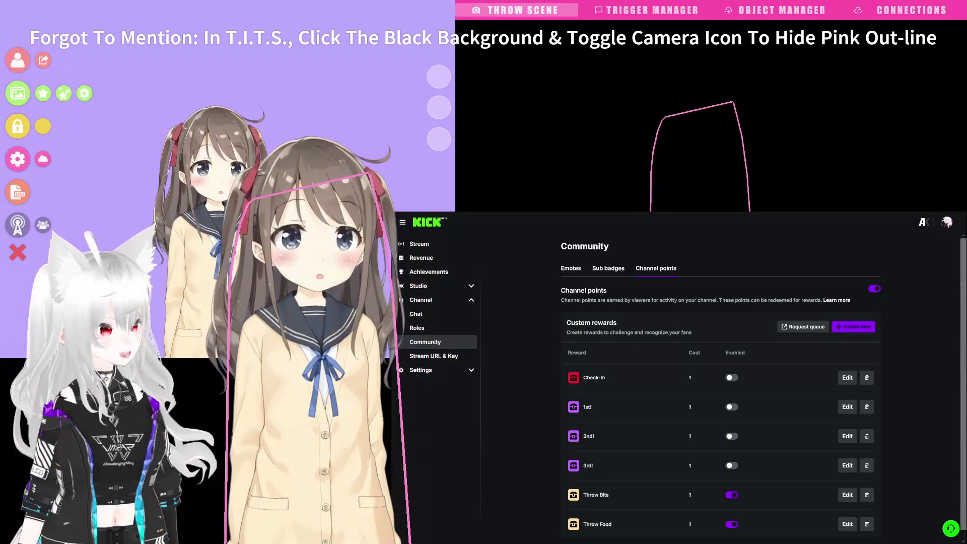
Step: Switch to Kick, open the channel page from the account, and send !ThrowBits in the chat to test the trigger
{"action": "left_click", "coordinate": [946, 222]}
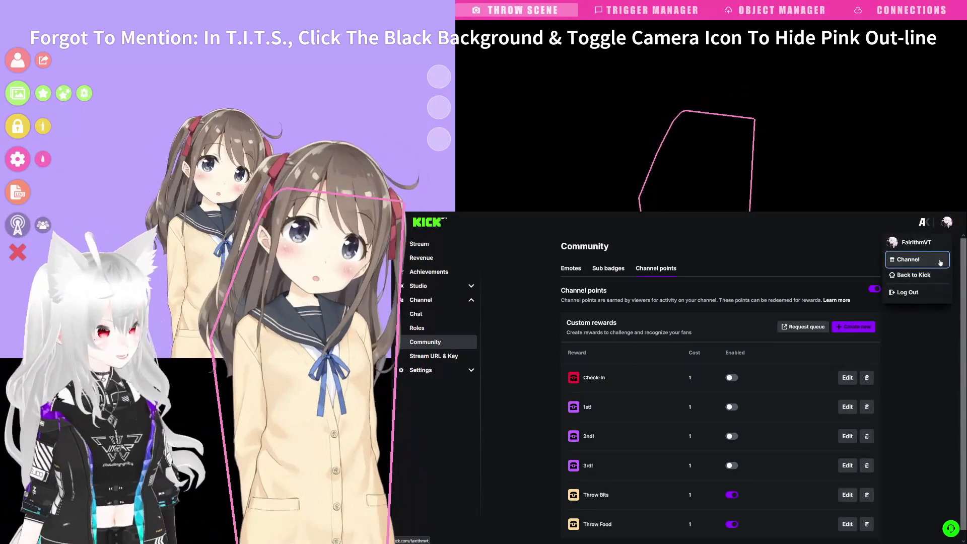
{"action": "left_click", "coordinate": [939, 261]}
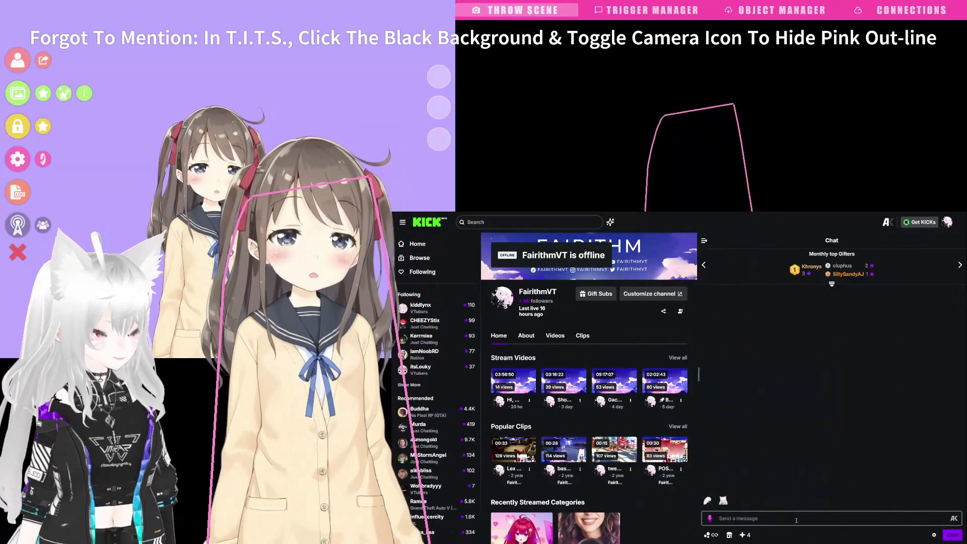
{"action": "left_click", "coordinate": [796, 521]}
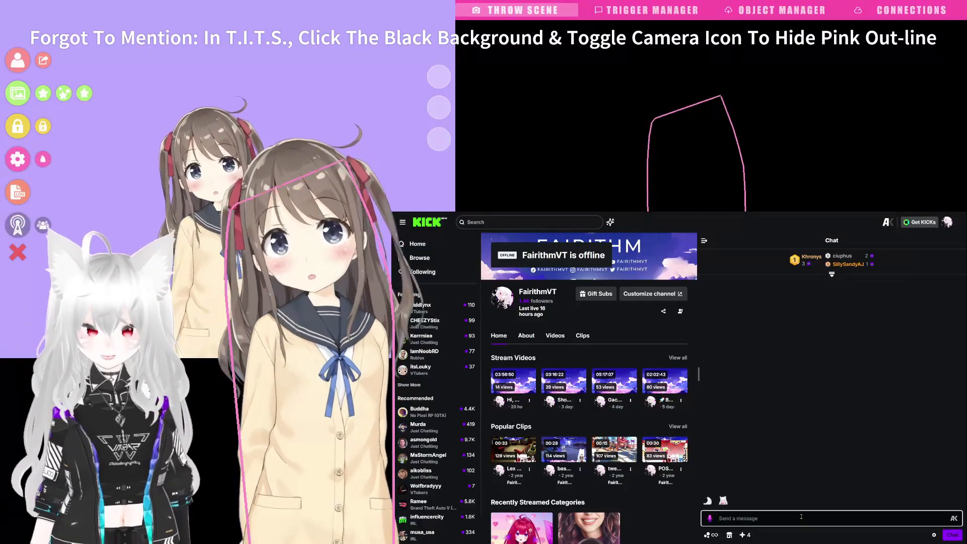
{"action": "type", "text": "!ThrowBits"}
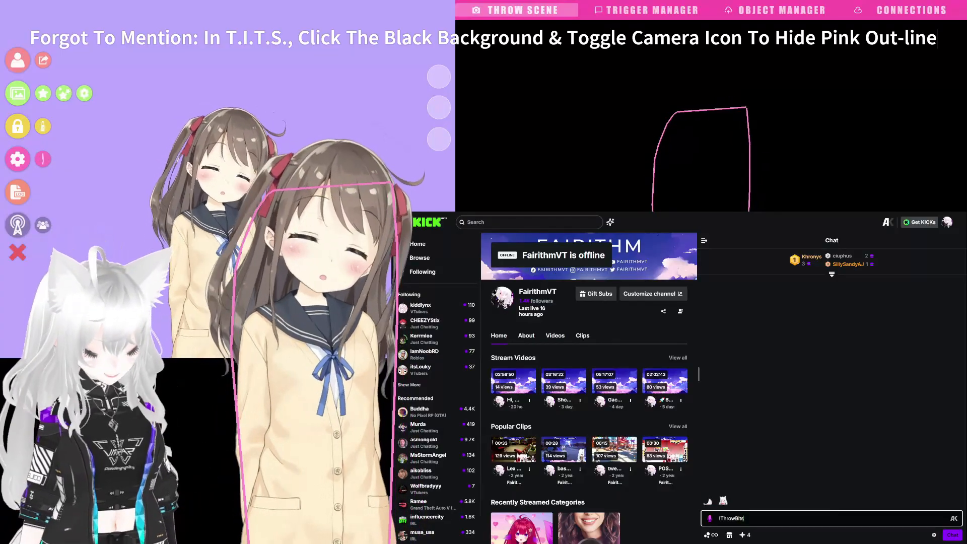
{"action": "key", "text": "Return"}
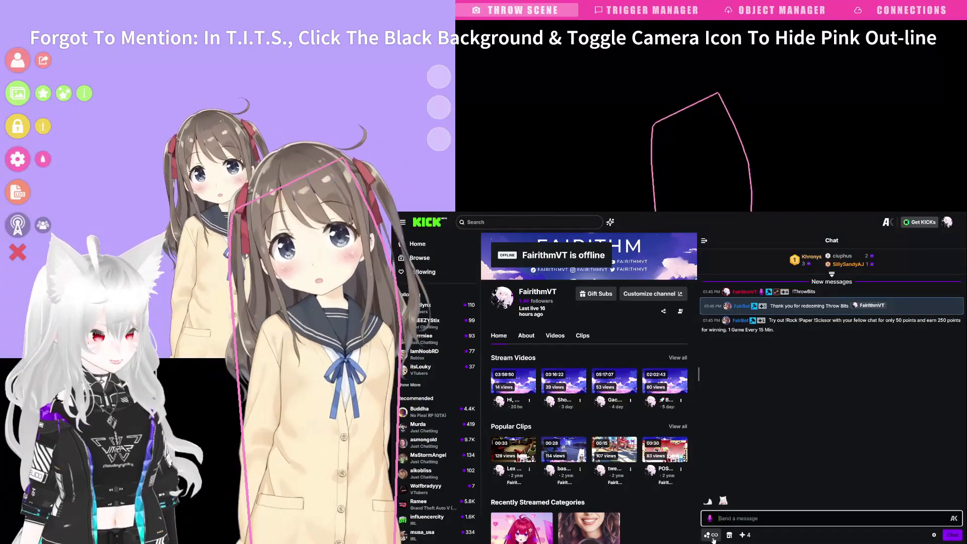
Step: Redeem the Throw Food reward from the chat's channel points to test its trigger
{"action": "left_click", "coordinate": [711, 536]}
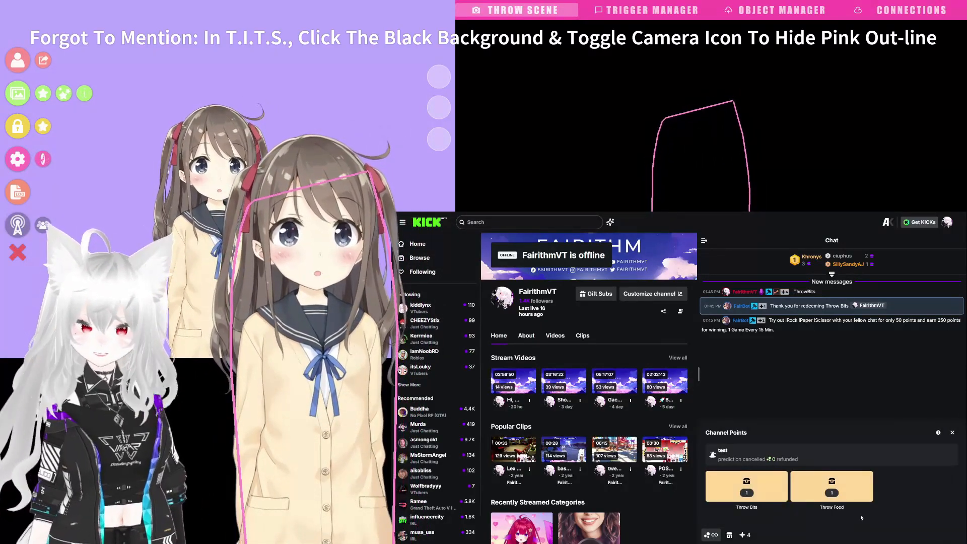
{"action": "left_click", "coordinate": [860, 493]}
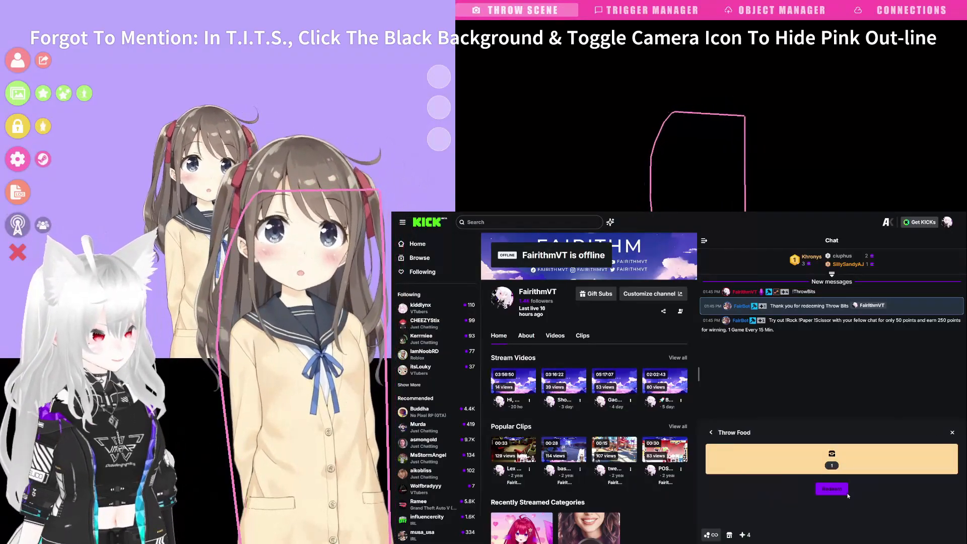
{"action": "left_click", "coordinate": [839, 491]}
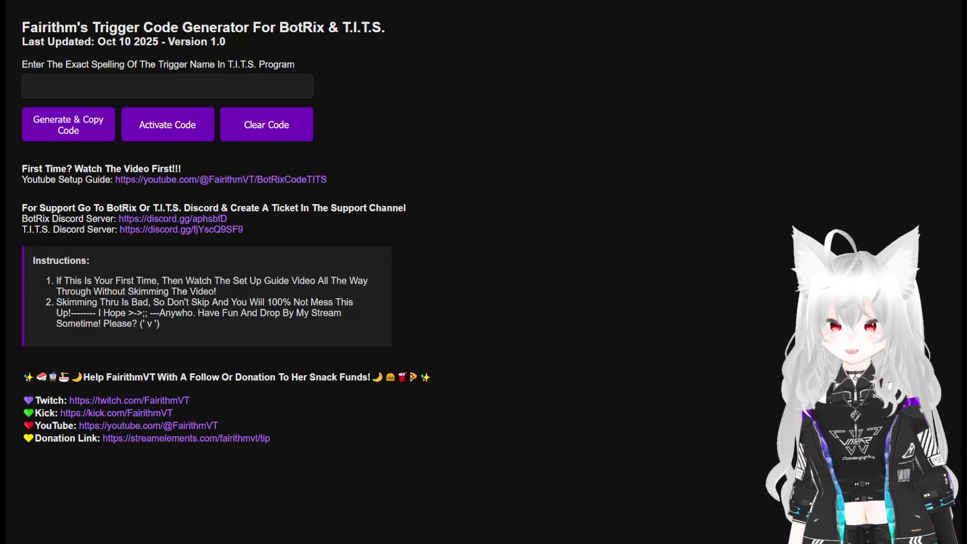
Step: Return to the trigger code generator, activate the code, and confirm that the setup is finished
{"action": "left_click", "coordinate": [167, 124]}
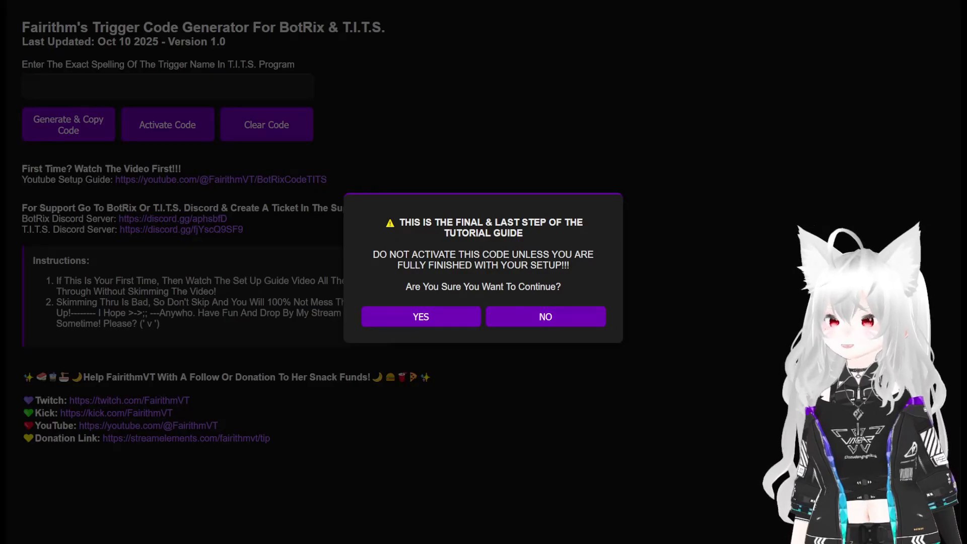
{"action": "left_click", "coordinate": [437, 314]}
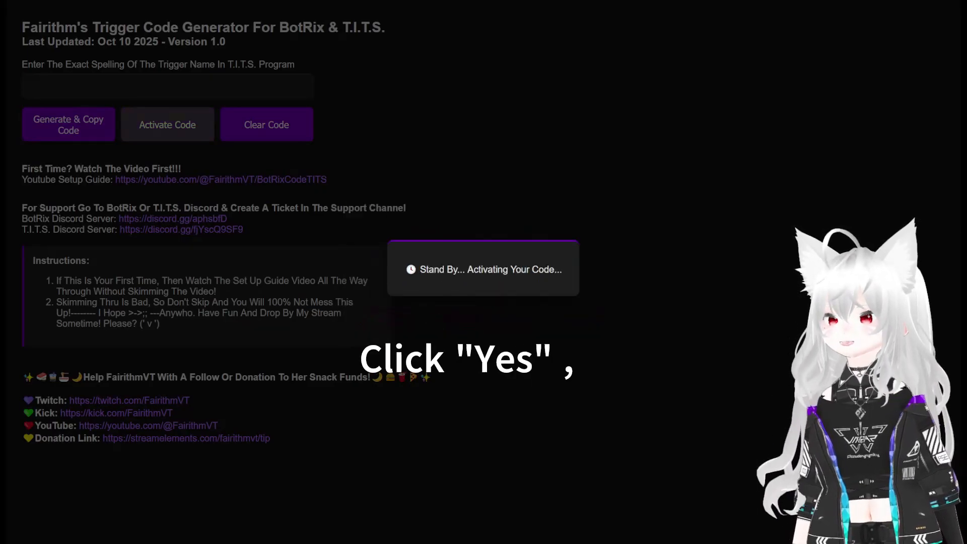